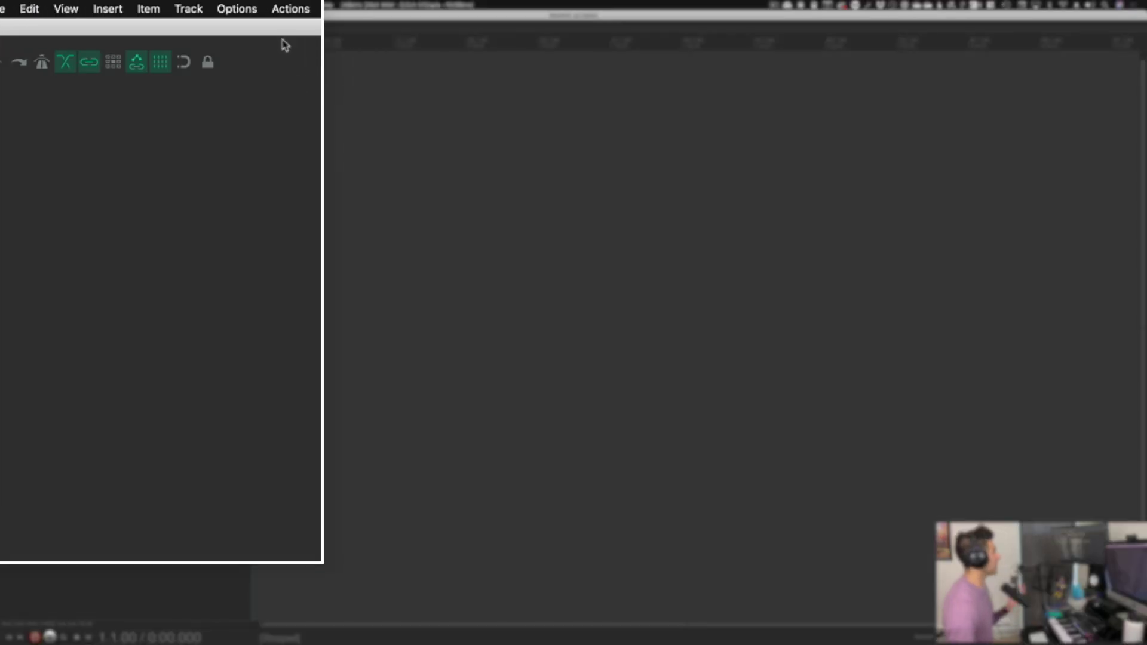
Step: Show the Media Explorer from the View menu, docked beneath the empty project
{"action": "left_click", "coordinate": [78, 10]}
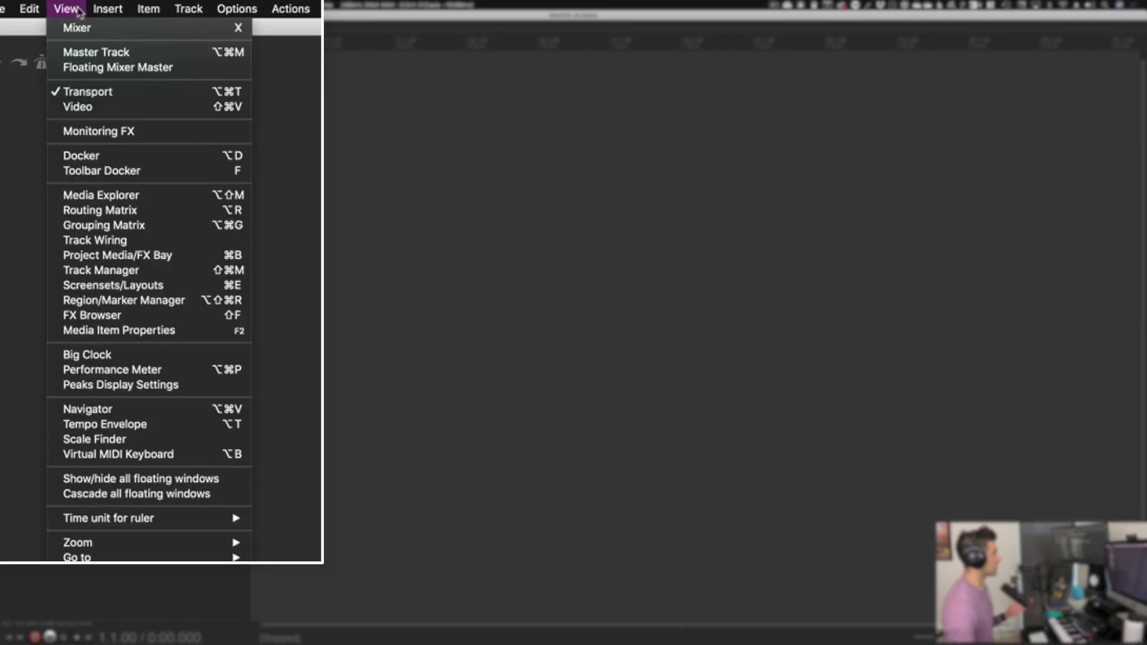
{"action": "left_click", "coordinate": [129, 196]}
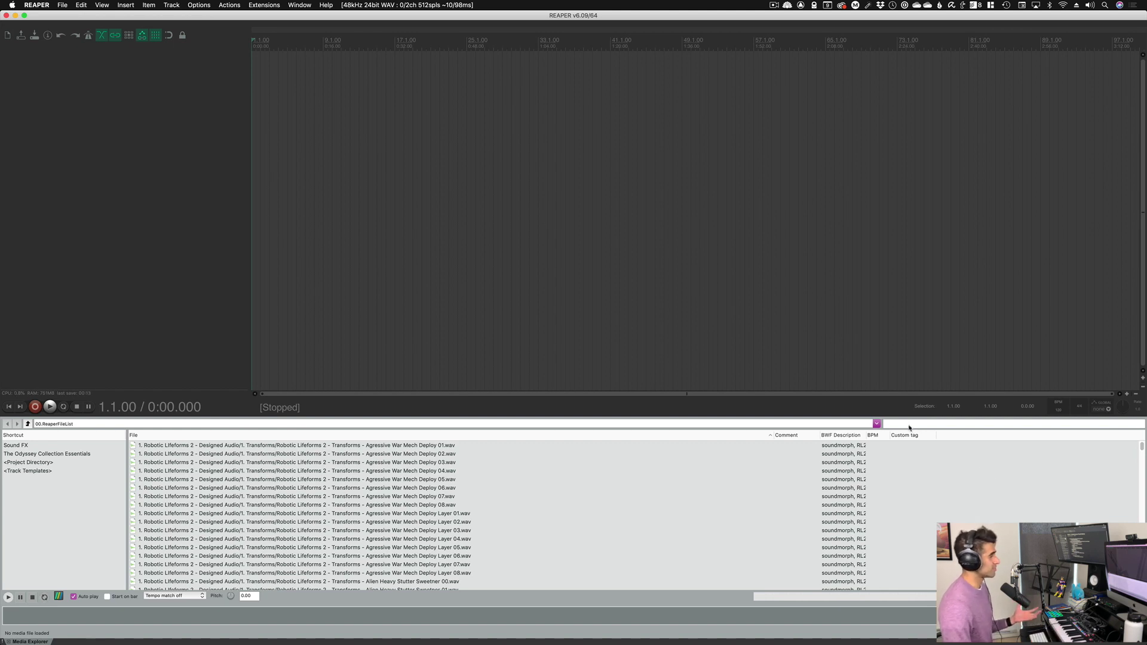
Step: Search the Media Explorer for 'fire' to list Fire Blast and other fire .wav files
{"action": "mouse_move", "coordinate": [1141, 448]}
{"action": "left_mouse_down"}
{"action": "mouse_move", "coordinate": [1141, 515]}
{"action": "mouse_move", "coordinate": [1132, 439]}
{"action": "mouse_move", "coordinate": [1122, 462]}
{"action": "mouse_move", "coordinate": [1106, 430]}
{"action": "mouse_move", "coordinate": [1136, 469]}
{"action": "left_mouse_up"}
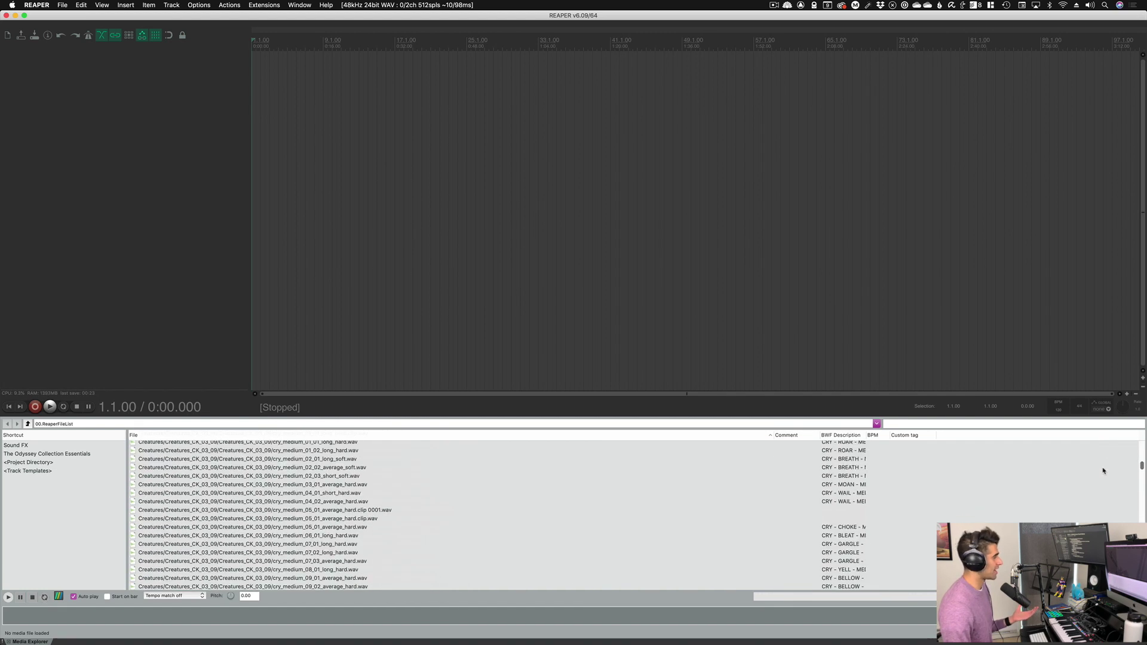
{"action": "left_click", "coordinate": [963, 424]}
{"action": "type", "text": "fire"}
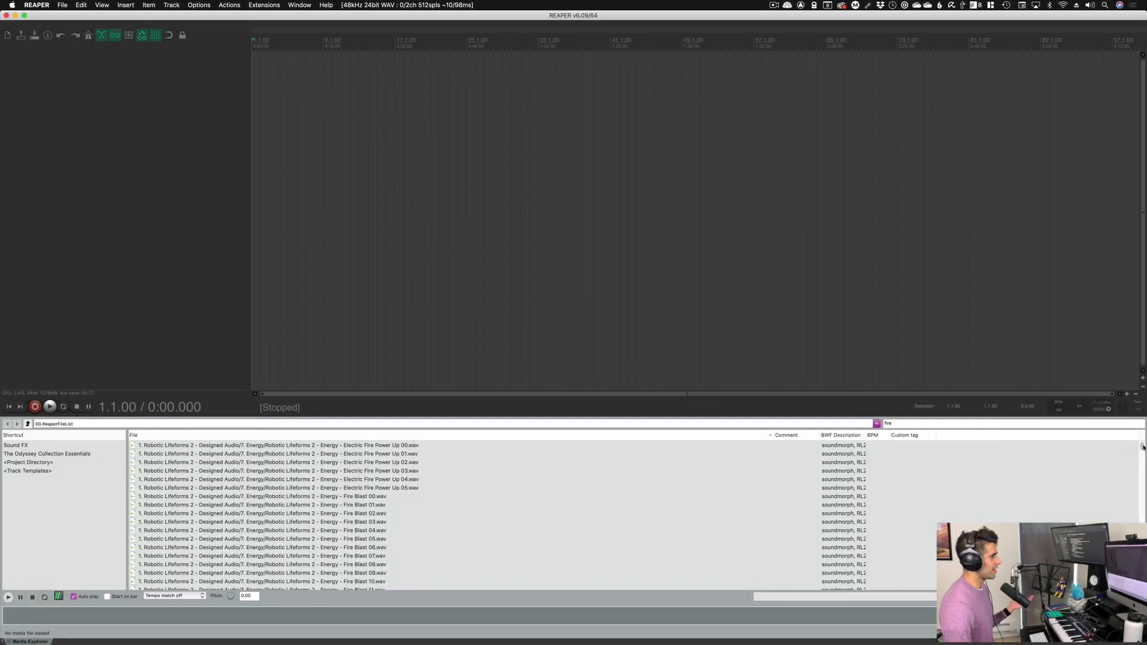
{"action": "mouse_move", "coordinate": [1143, 448]}
{"action": "left_mouse_down"}
{"action": "mouse_move", "coordinate": [1142, 495]}
{"action": "mouse_move", "coordinate": [1142, 446]}
{"action": "left_mouse_up"}
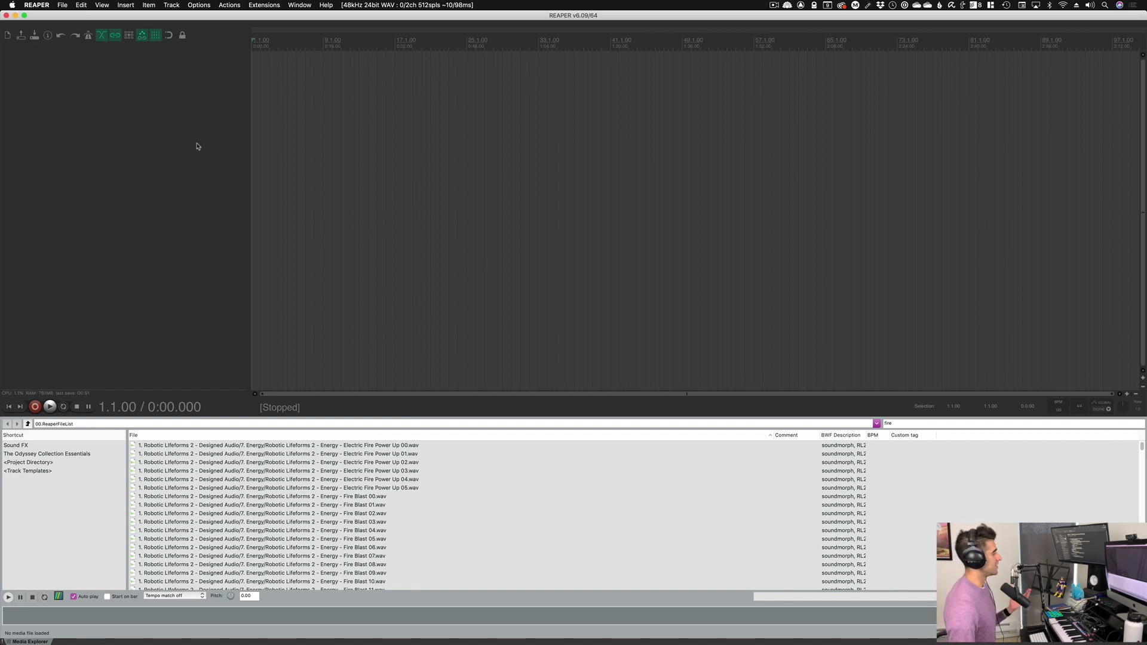
{"action": "left_click", "coordinate": [102, 6]}
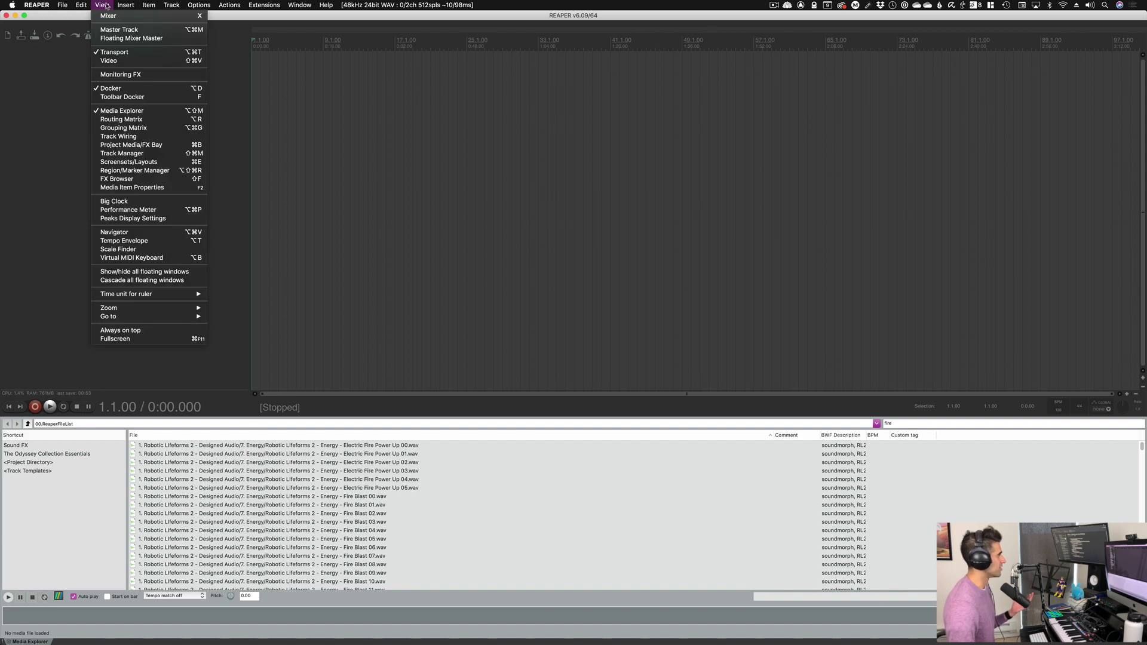
{"action": "left_click", "coordinate": [346, 122]}
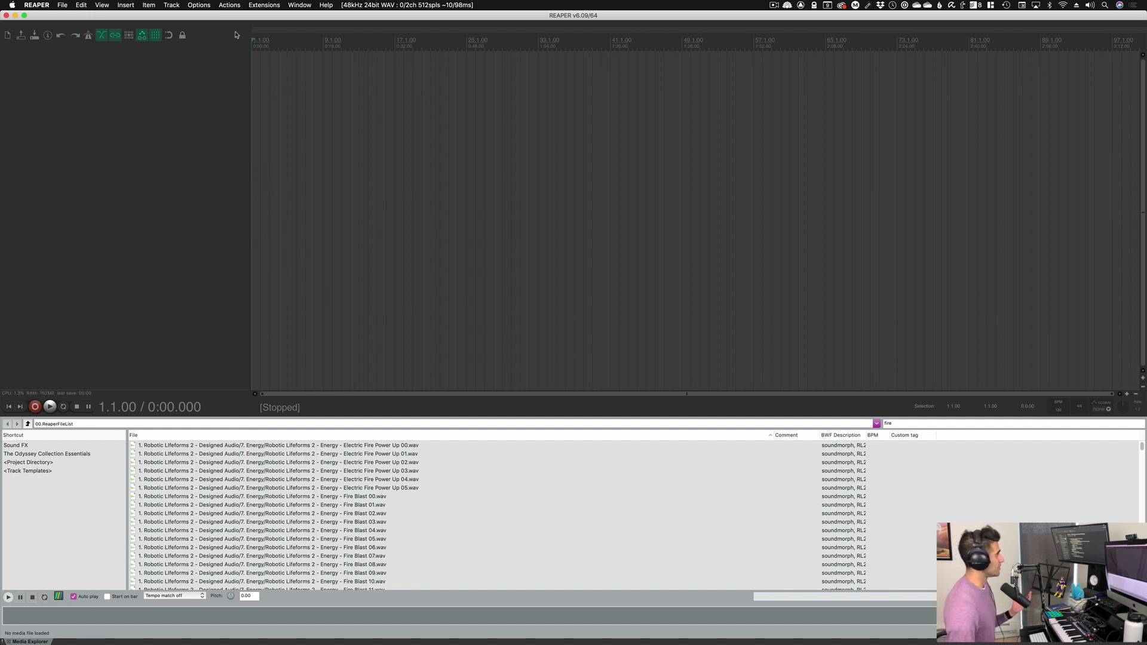
{"action": "left_click", "coordinate": [229, 6]}
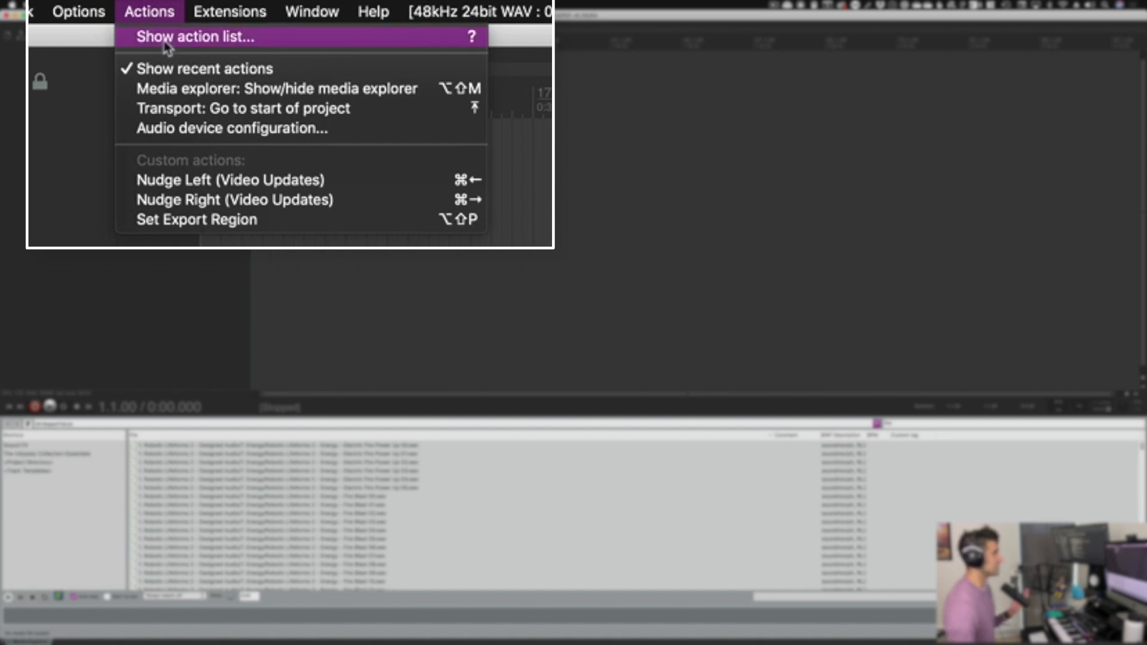
{"action": "left_click", "coordinate": [166, 42]}
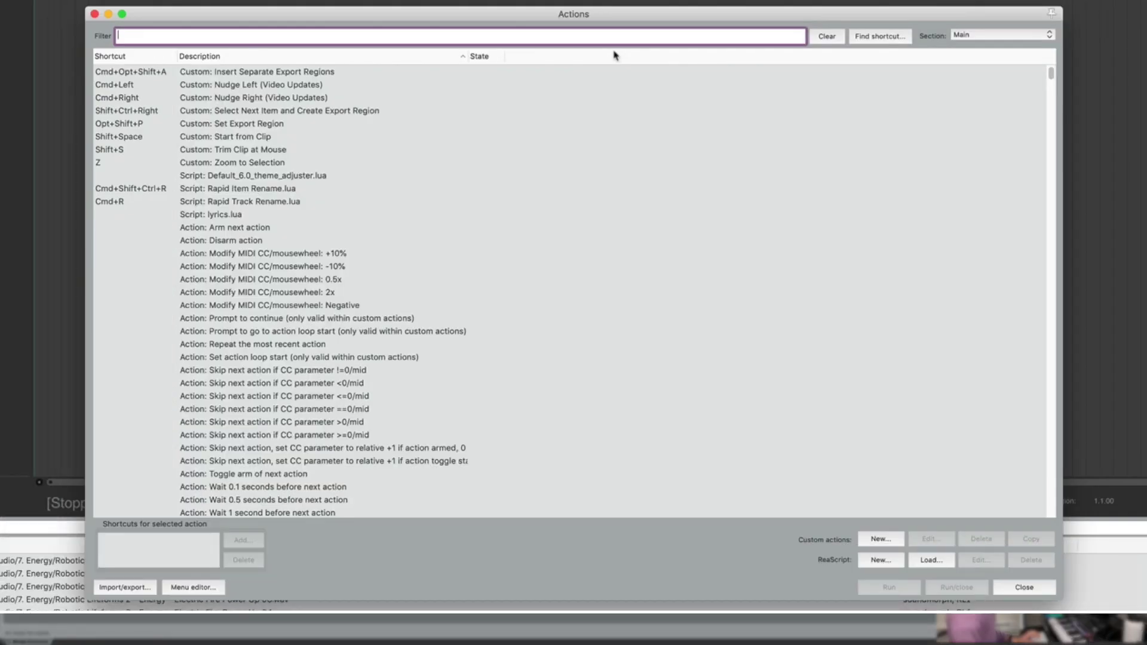
{"action": "type", "text": "medi"}
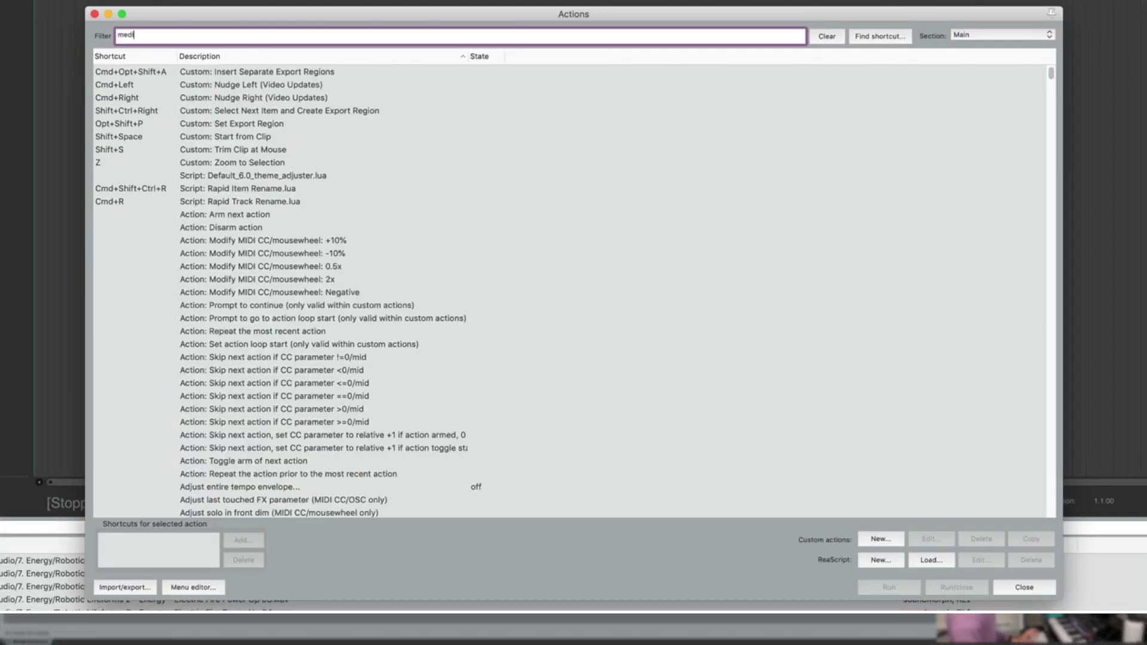
{"action": "type", "text": "a explorer"}
{"action": "left_click", "coordinate": [346, 84]}
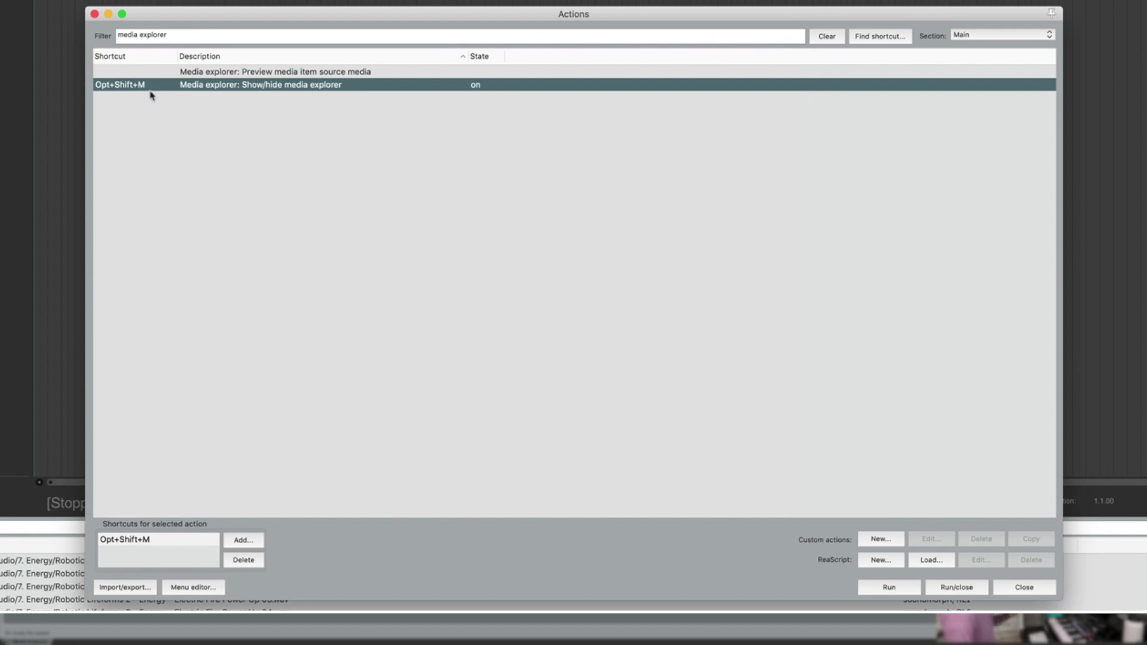
{"action": "left_click", "coordinate": [94, 14]}
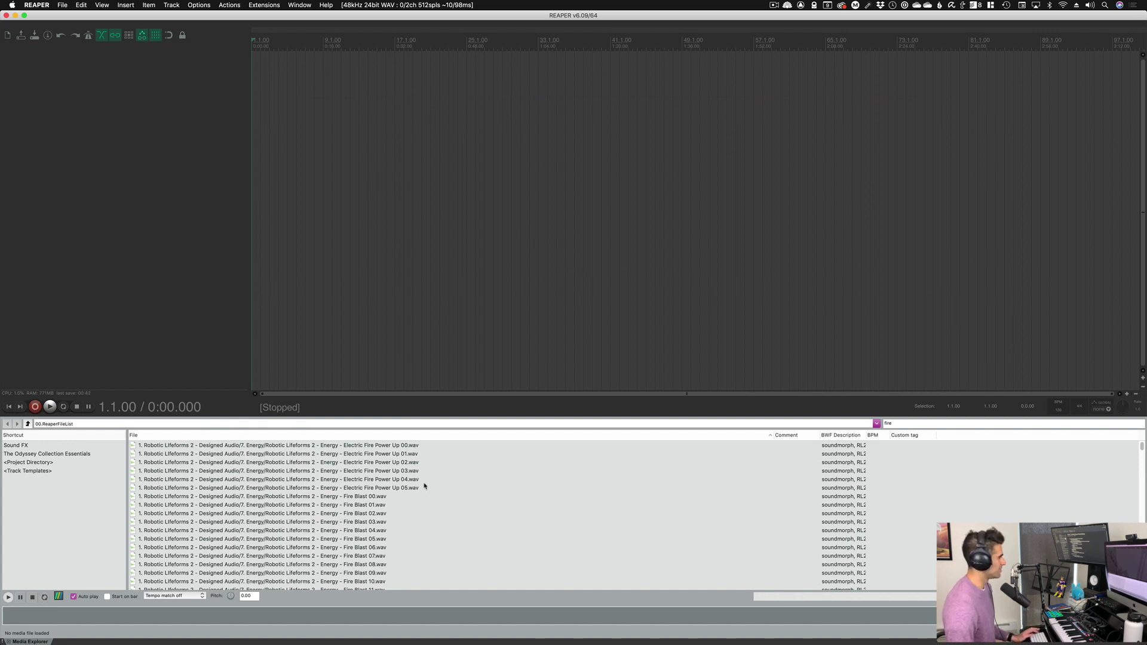
Step: Create a new Media Explorer database named 'Sound FX Tutorial' from the shortcut pane
{"action": "right_click", "coordinate": [19, 503]}
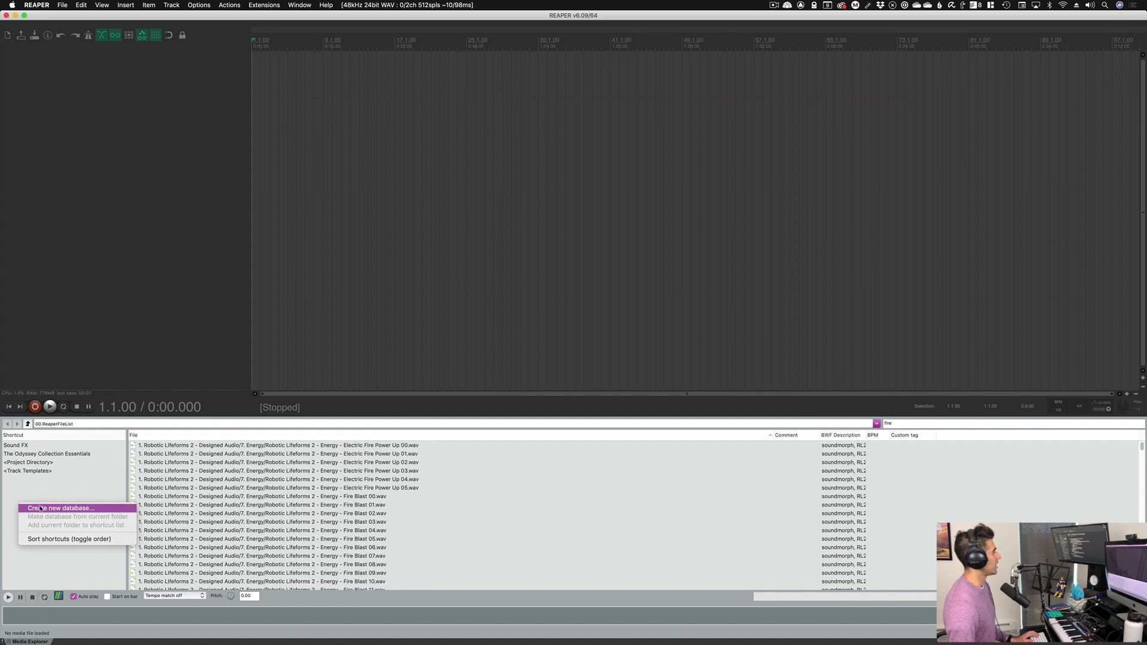
{"action": "left_click", "coordinate": [42, 509]}
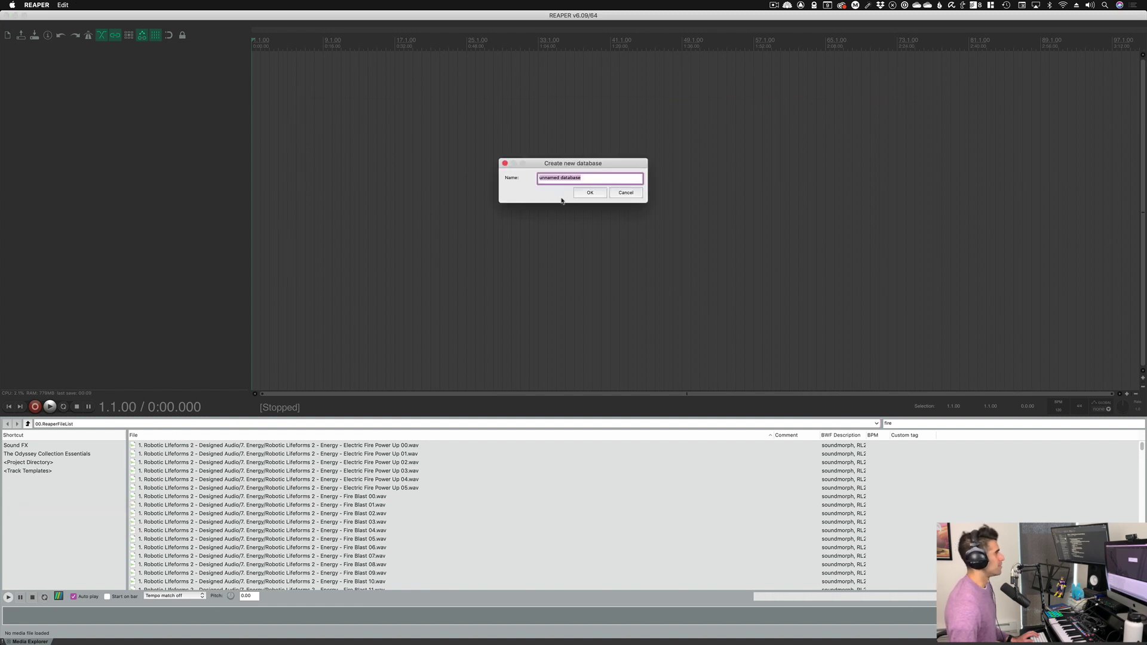
{"action": "type", "text": "Sound FX Tutorial"}
{"action": "key", "text": "Return"}
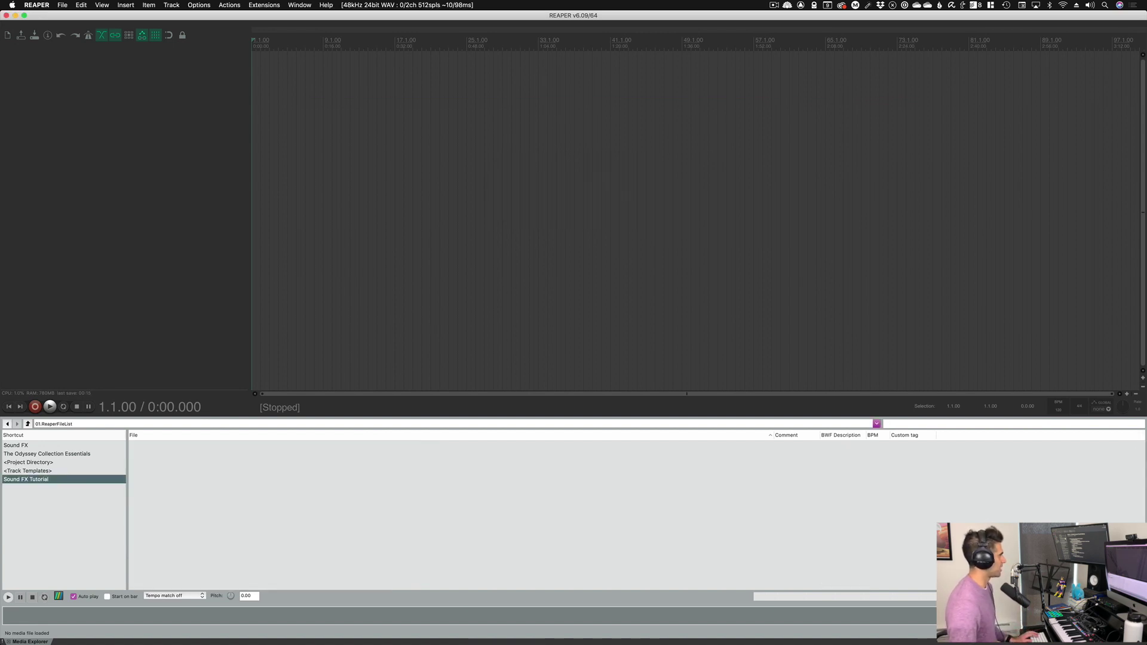
Step: Browse Macintosh HD and the RAID drive for a database folder, then cancel without adding one
{"action": "right_click", "coordinate": [41, 483]}
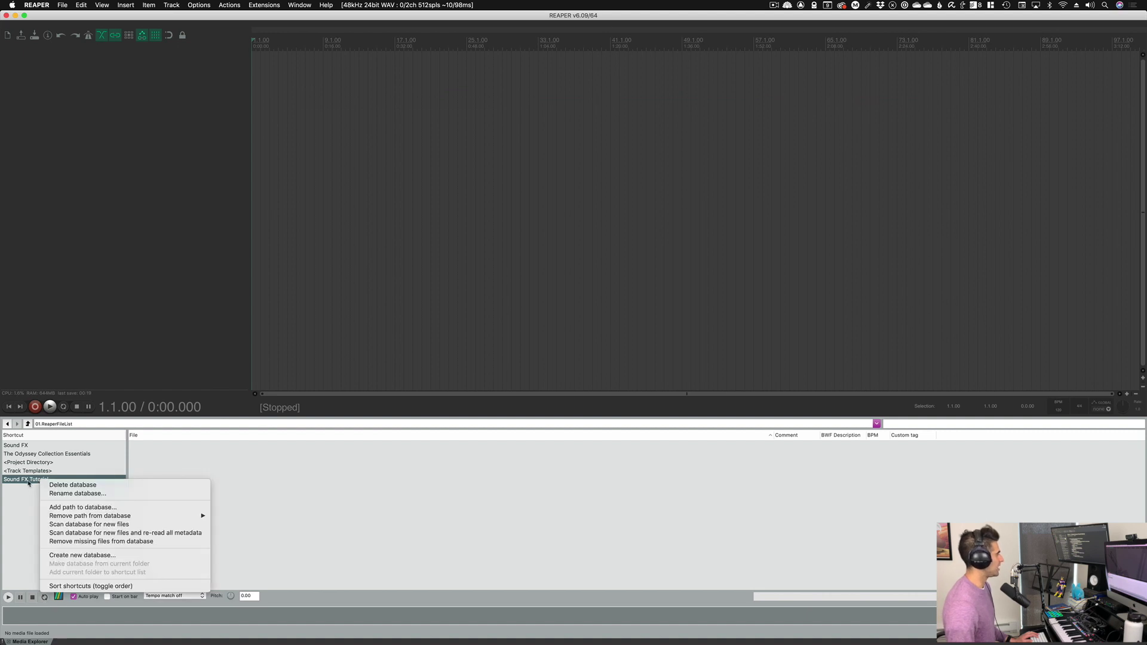
{"action": "left_click", "coordinate": [101, 508]}
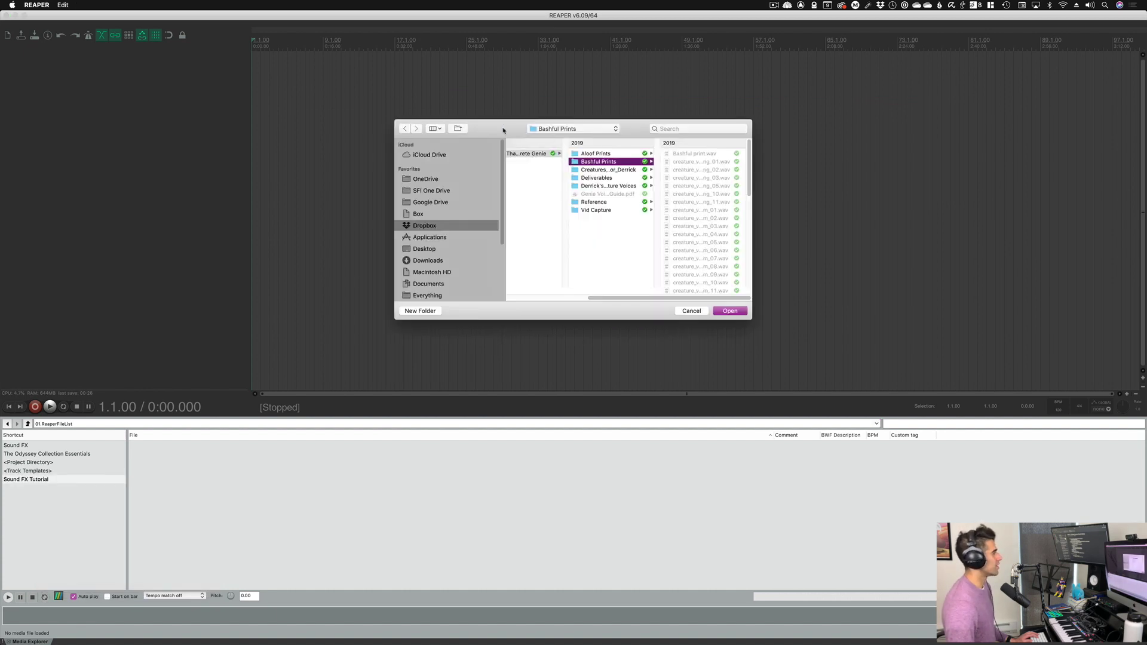
{"action": "left_click_drag", "start_coordinate": [543, 131], "coordinate": [584, 117]}
{"action": "scroll", "coordinate": [485, 254], "scroll_direction": "down", "scroll_amount": 5}
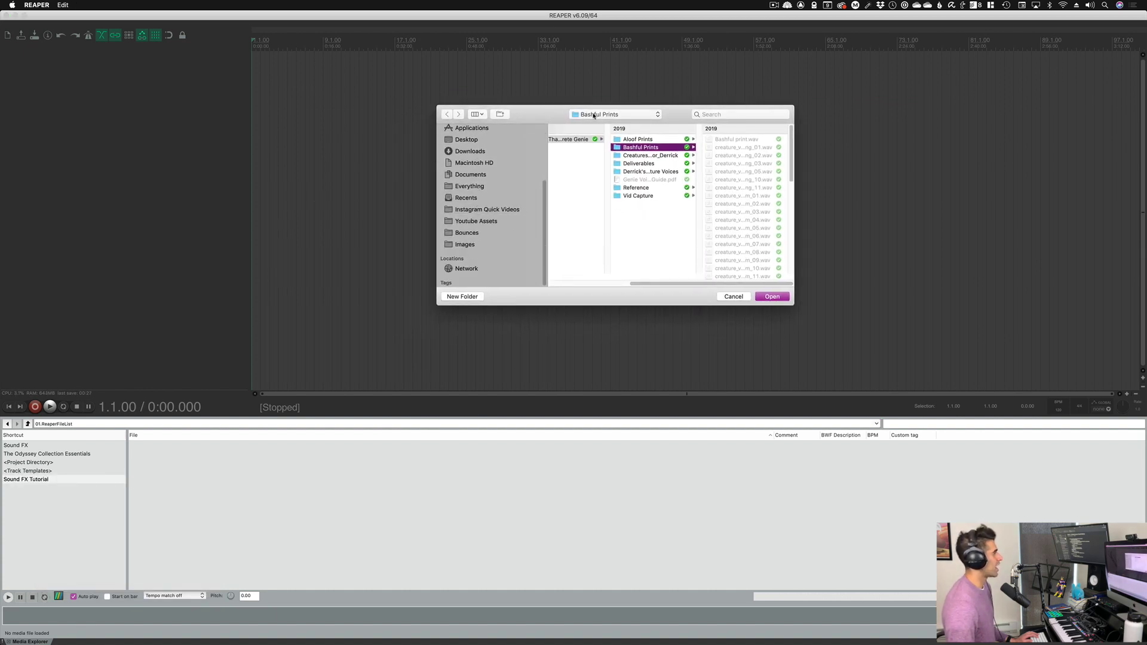
{"action": "left_click", "coordinate": [605, 115]}
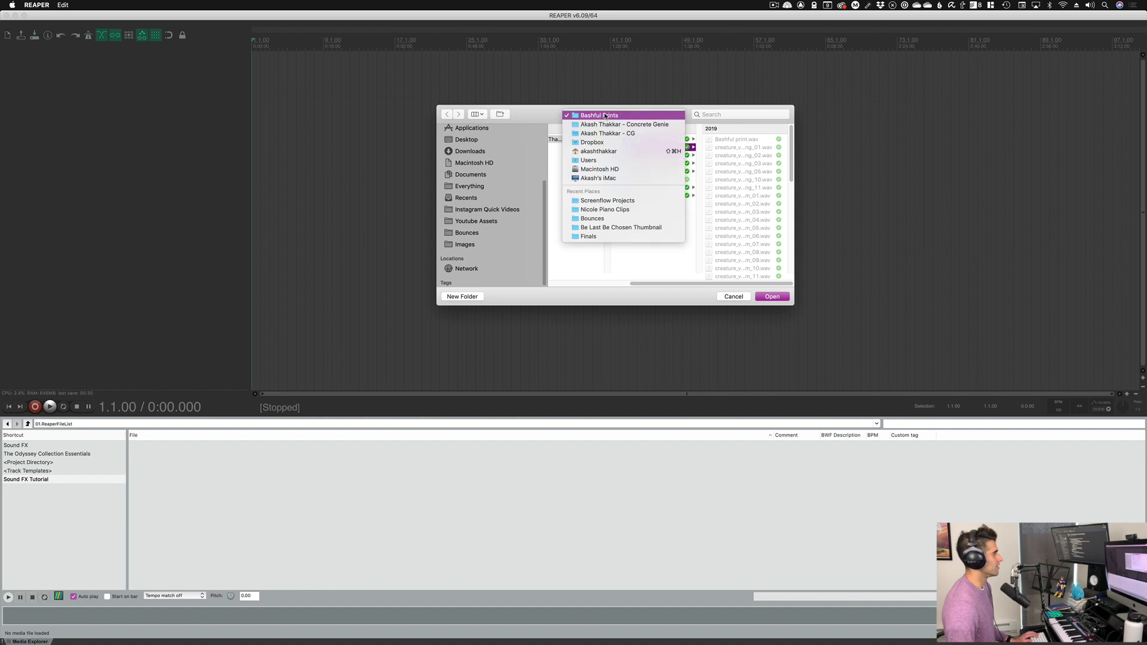
{"action": "left_click", "coordinate": [612, 170]}
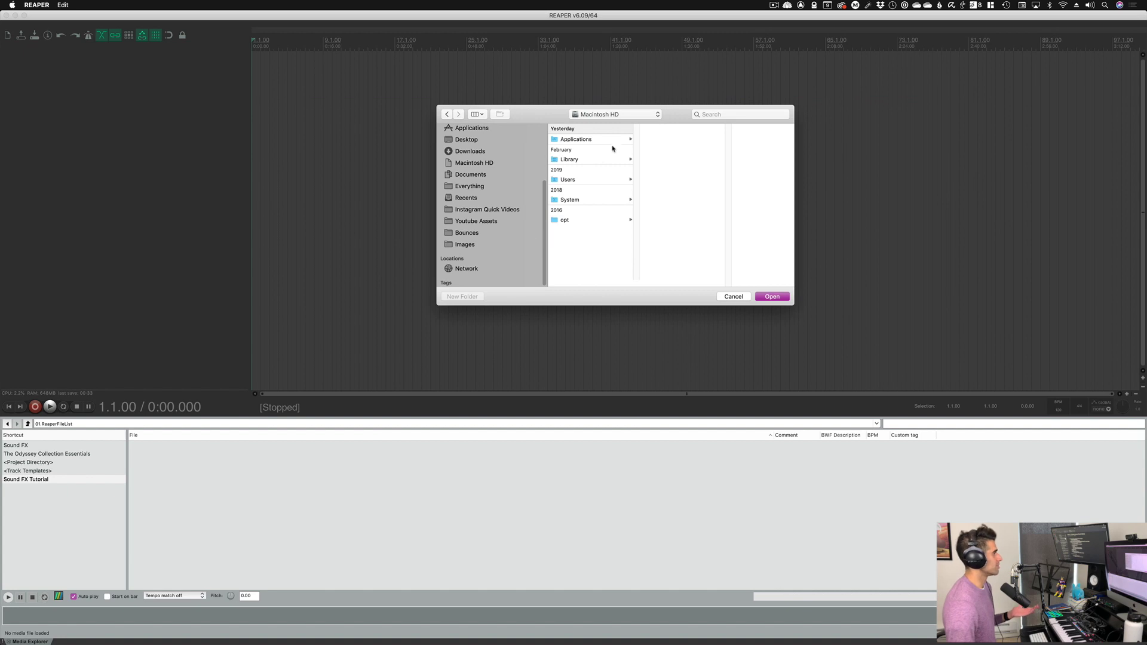
{"action": "scroll", "coordinate": [525, 209], "scroll_direction": "down", "scroll_amount": 2}
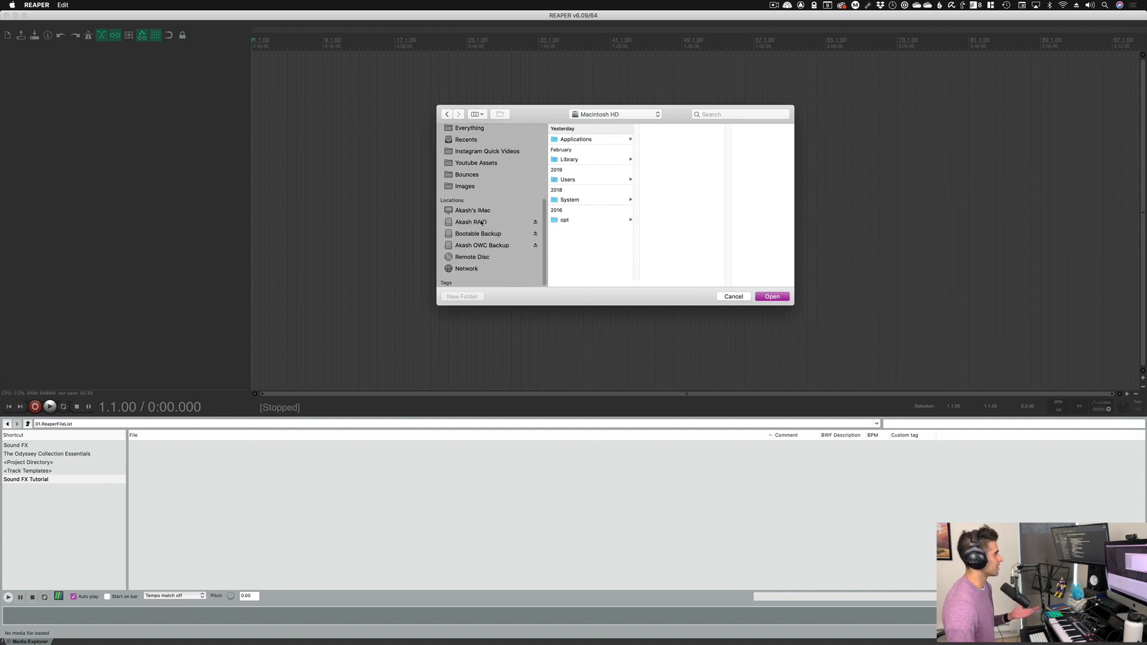
{"action": "left_click", "coordinate": [481, 222]}
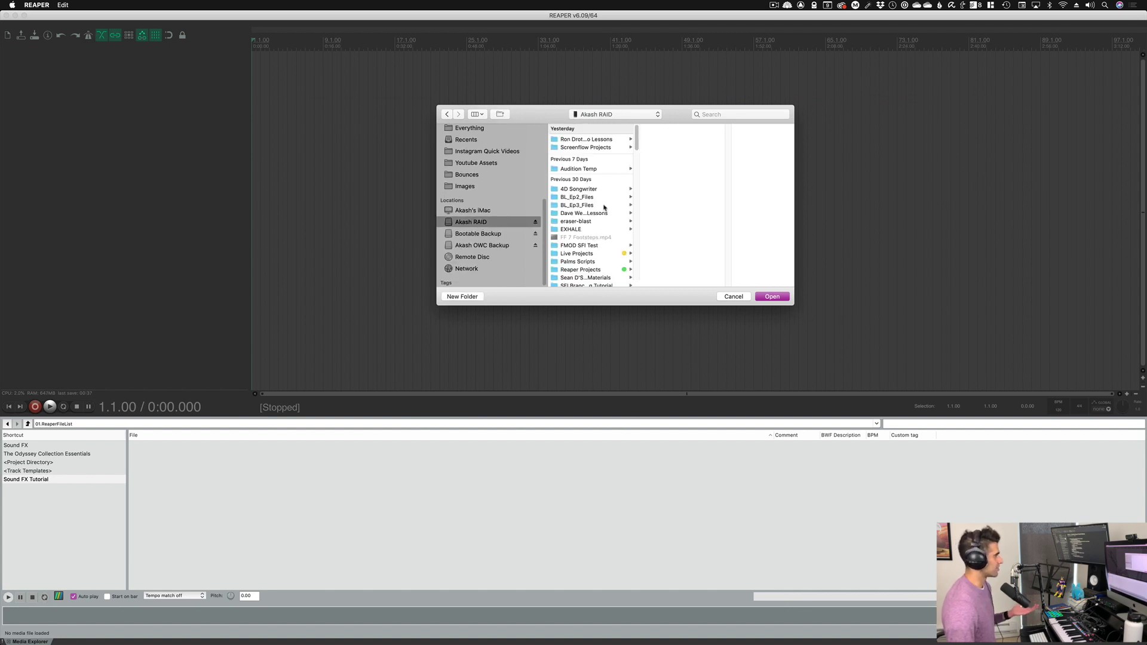
{"action": "scroll", "coordinate": [603, 206], "scroll_direction": "down", "scroll_amount": 5}
{"action": "scroll", "coordinate": [604, 204], "scroll_direction": "up", "scroll_amount": 8}
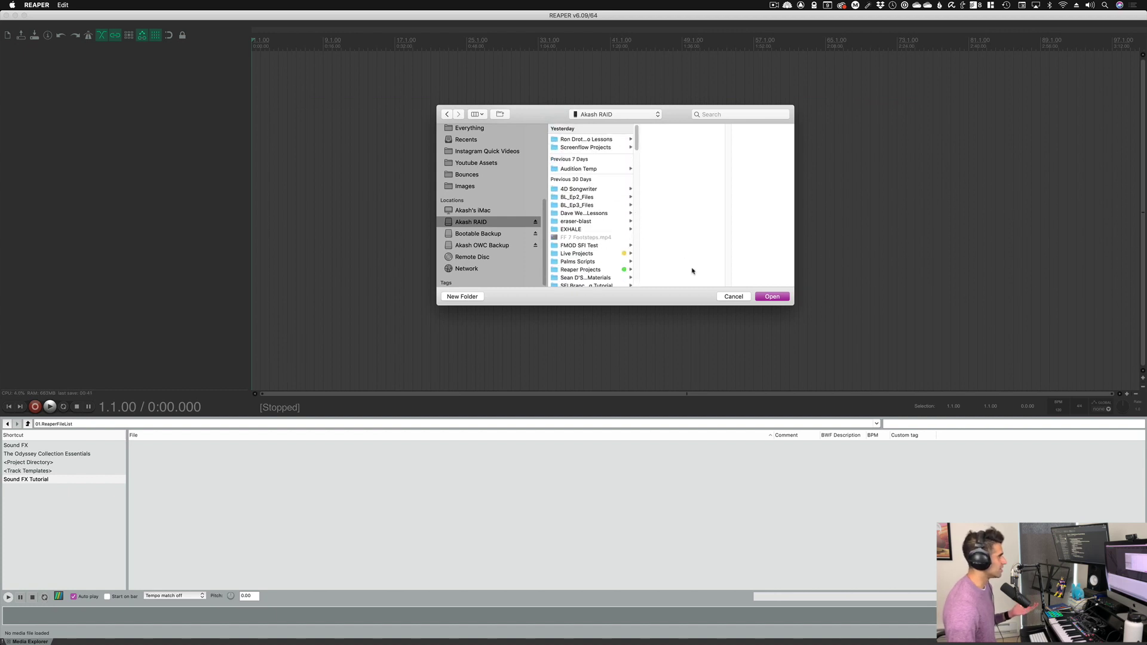
{"action": "key", "text": "Escape"}
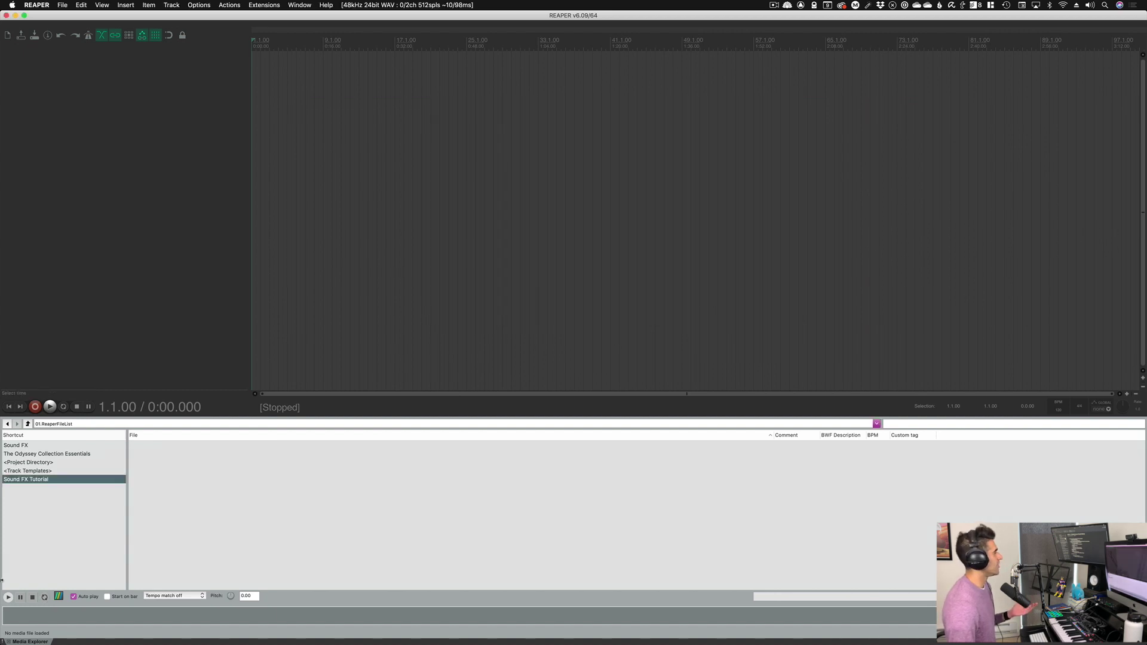
Step: Search the Sound FX library for 'fire' again, then switch to the Sound FX Tutorial database
{"action": "left_click", "coordinate": [39, 447]}
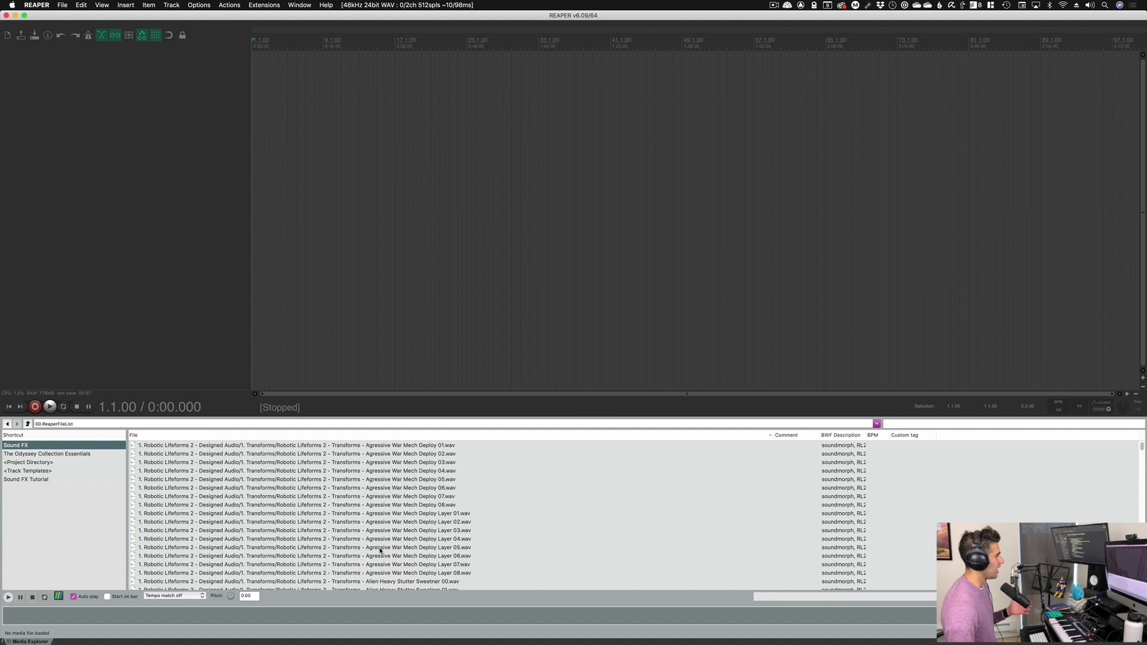
{"action": "left_click", "coordinate": [917, 425]}
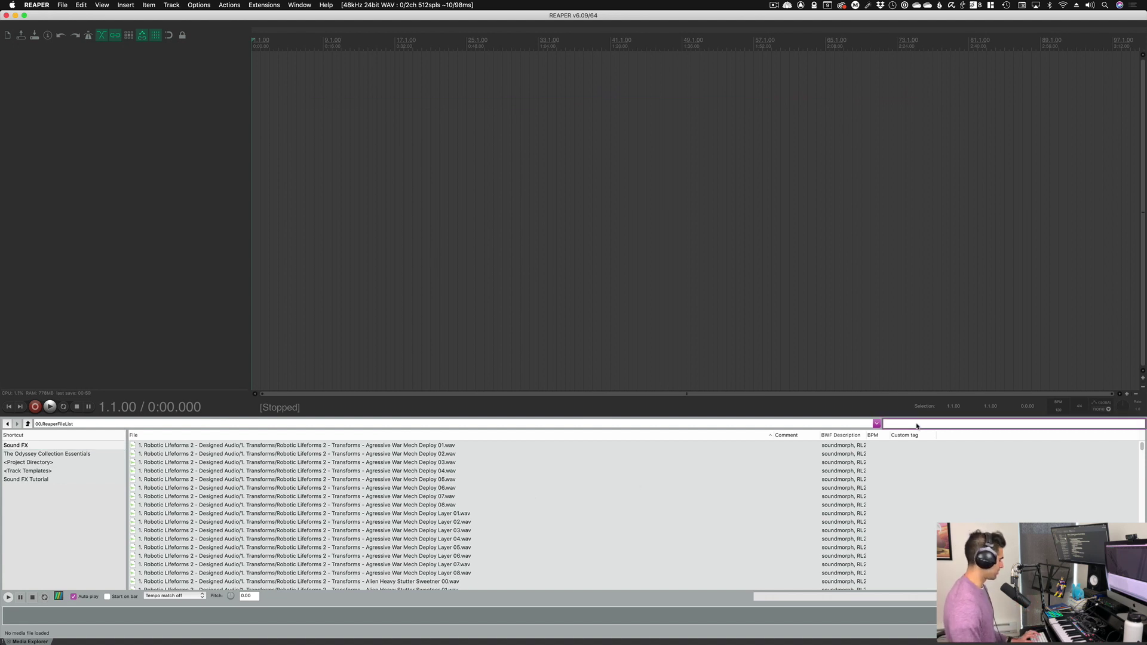
{"action": "type", "text": "fire"}
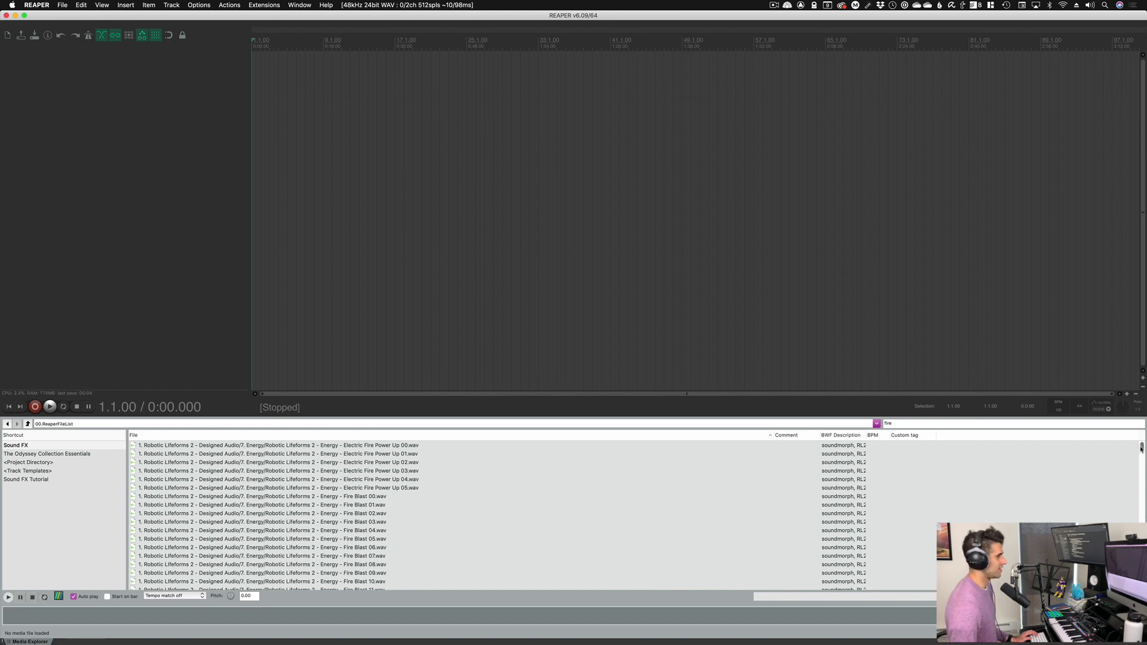
{"action": "left_click_drag", "start_coordinate": [1140, 442], "coordinate": [1113, 443]}
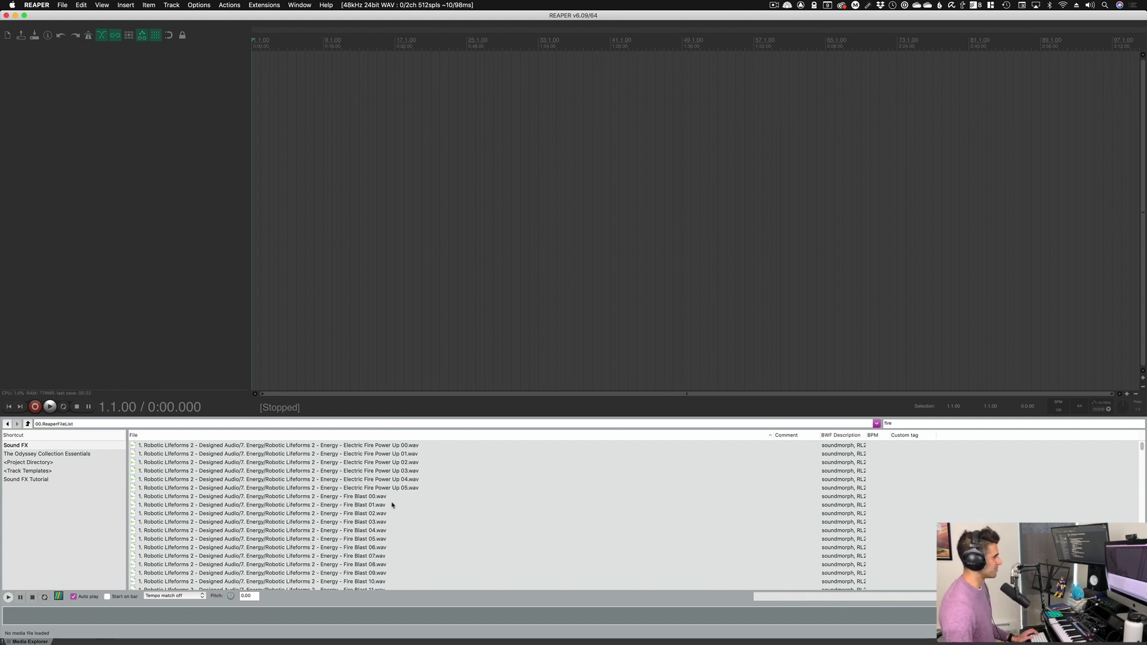
{"action": "left_click", "coordinate": [48, 480]}
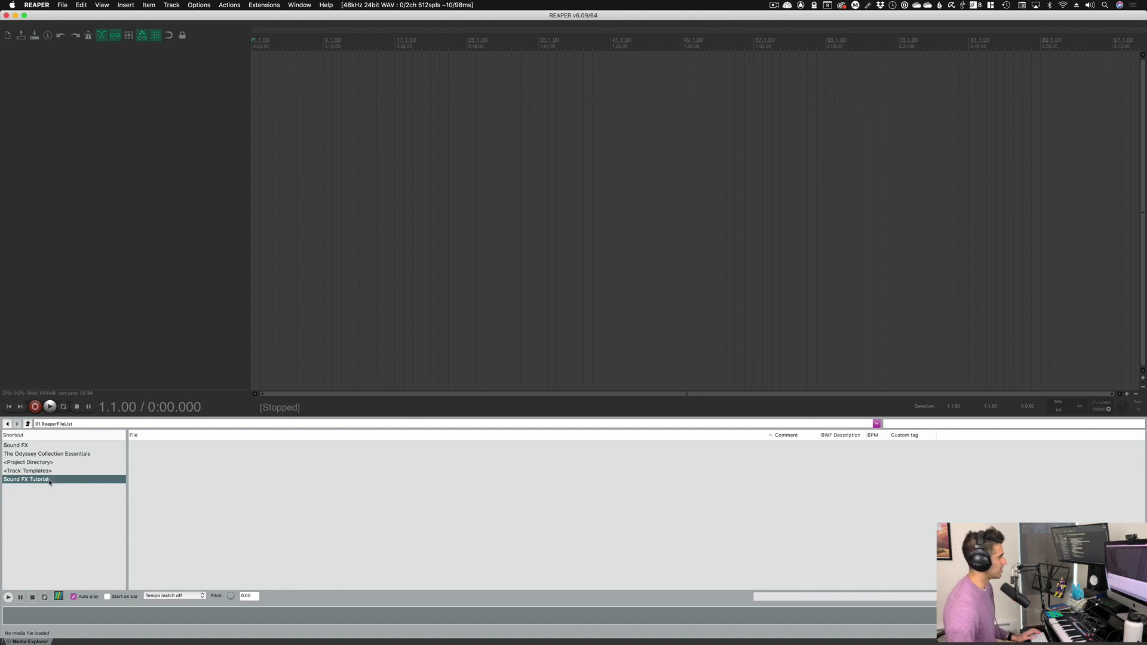
Step: Bring up the database options for the Sound FX Tutorial shortcut
{"action": "right_click", "coordinate": [43, 479]}
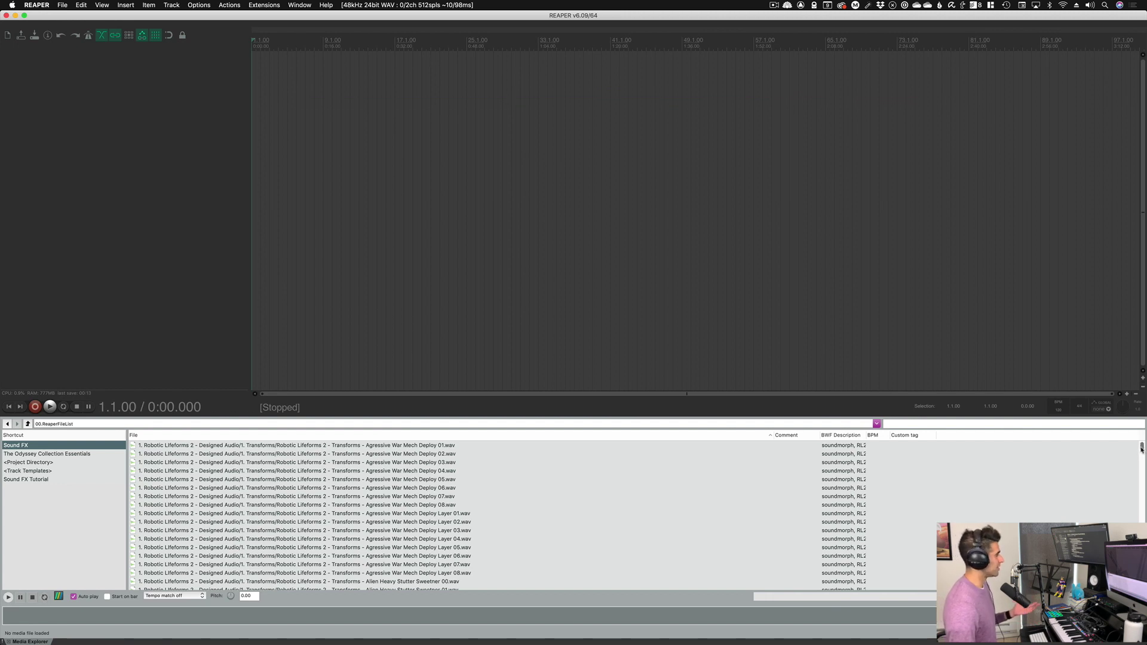
Step: Audition impact_p2_hammer_solid_09 and lower the preview volume
{"action": "left_click_drag", "start_coordinate": [1143, 446], "coordinate": [1141, 491]}
{"action": "left_click", "coordinate": [475, 488]}
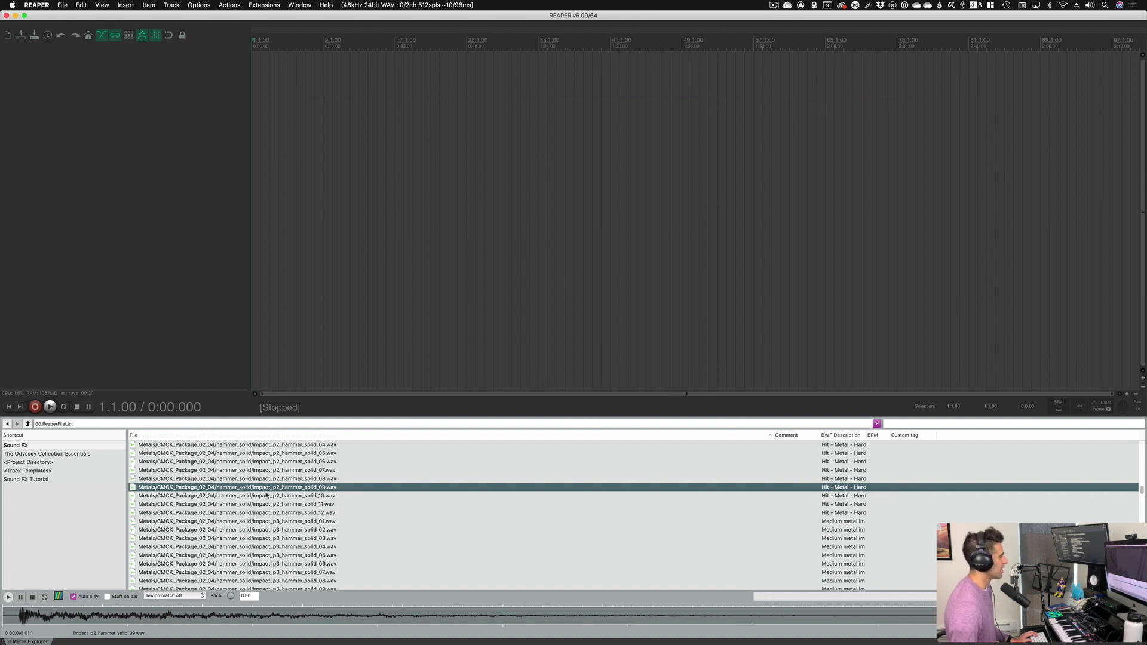
{"action": "left_click", "coordinate": [1040, 597]}
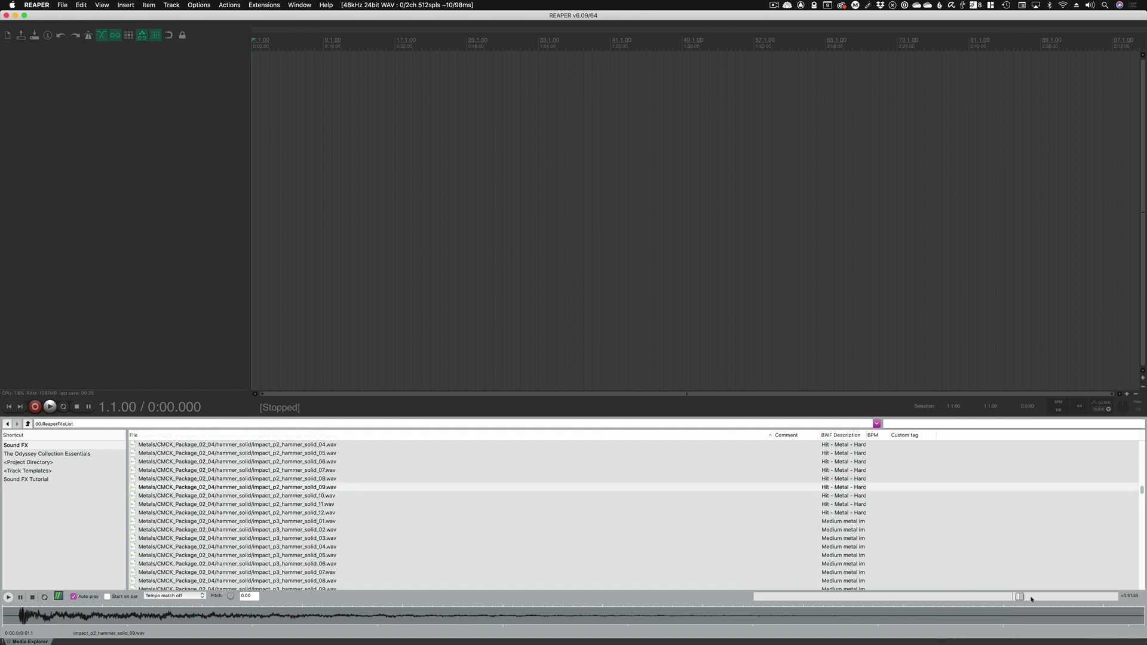
{"action": "left_click_drag", "start_coordinate": [1040, 598], "coordinate": [780, 598]}
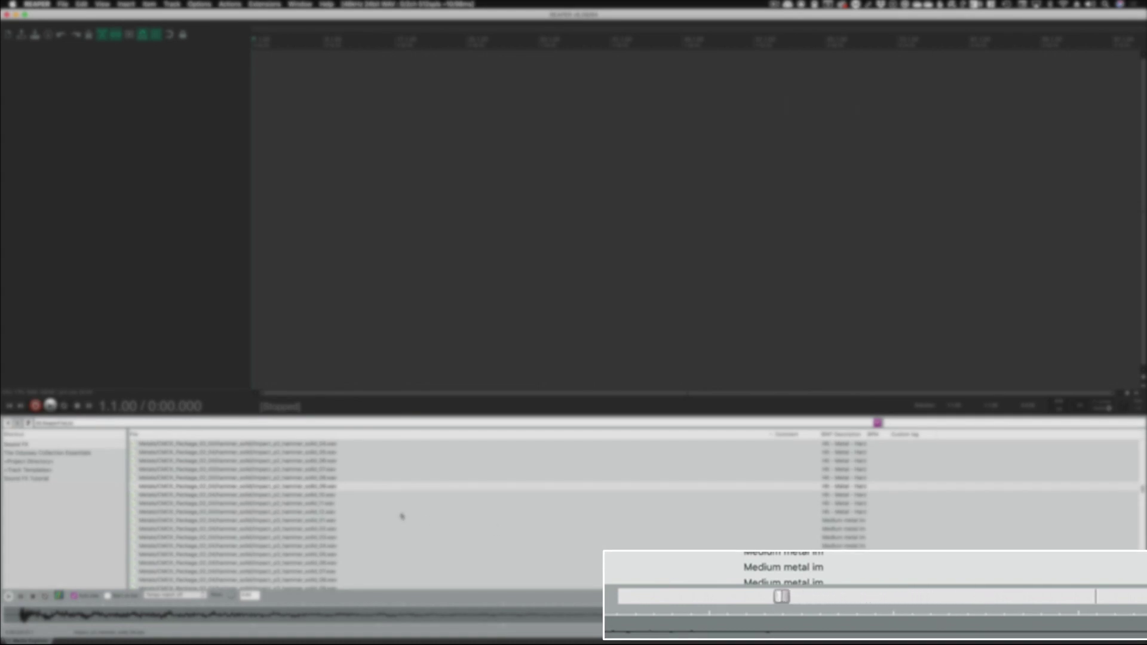
Step: Audition neighbouring hammer_solid sounds, return to hammer_solid_09, and raise the preview volume again
{"action": "left_click", "coordinate": [370, 488]}
{"action": "left_click", "coordinate": [422, 491]}
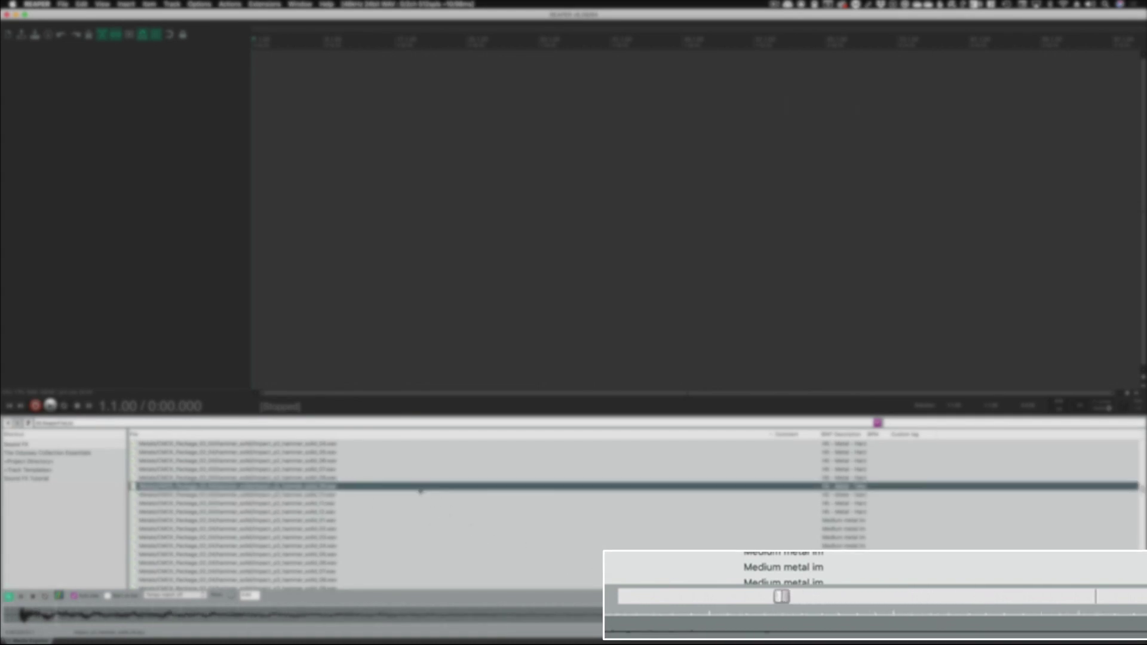
{"action": "left_click", "coordinate": [474, 504]}
{"action": "left_click", "coordinate": [460, 479]}
{"action": "left_click", "coordinate": [457, 486]}
{"action": "left_click_drag", "start_coordinate": [782, 597], "coordinate": [1018, 596]}
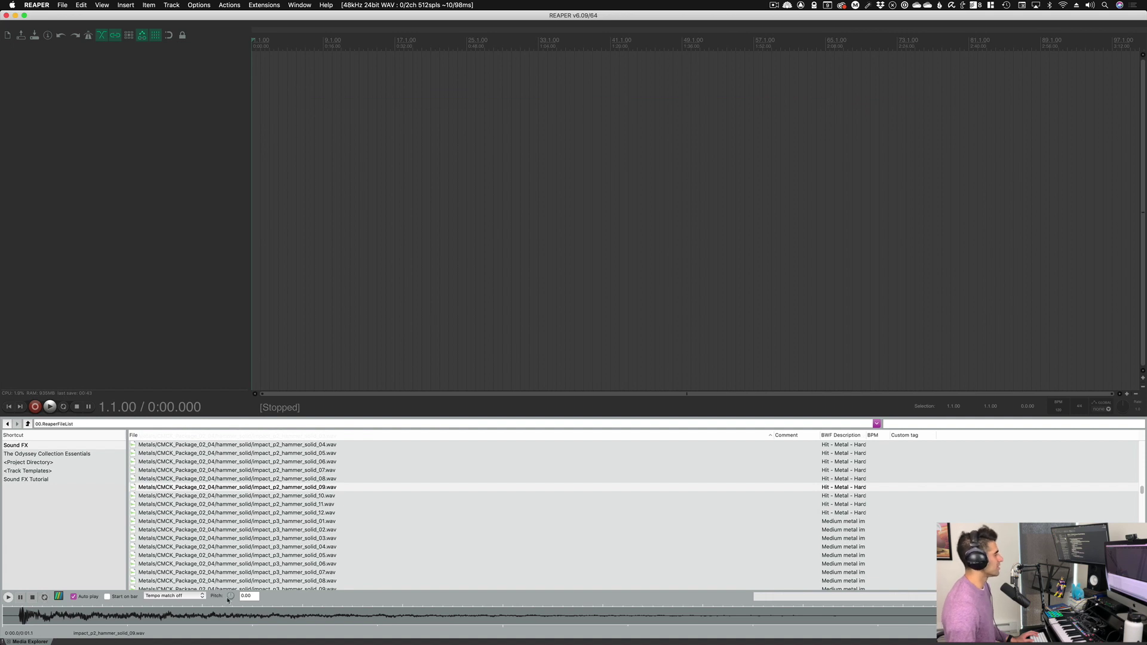
Step: Preview impact_p2_hammer_solid_10 pitched down to -6.00, toggling loop playback on and off
{"action": "mouse_move", "coordinate": [231, 596]}
{"action": "left_mouse_down"}
{"action": "mouse_move", "coordinate": [231, 626]}
{"action": "mouse_move", "coordinate": [230, 599]}
{"action": "left_mouse_up"}
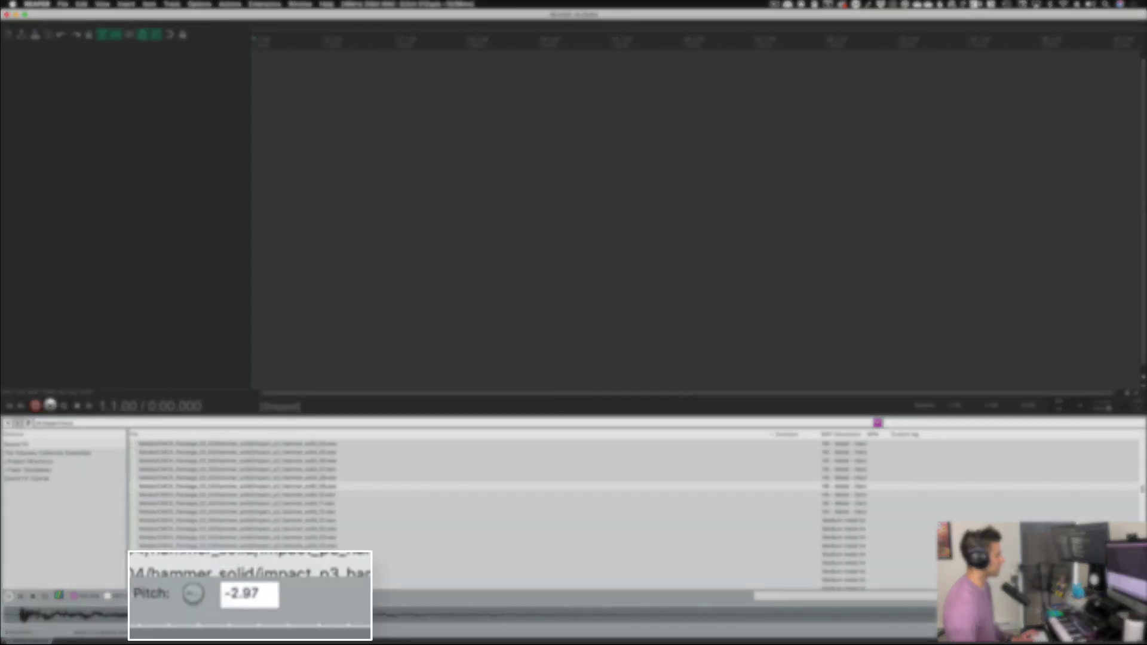
{"action": "left_click", "coordinate": [285, 479]}
{"action": "left_click", "coordinate": [285, 495]}
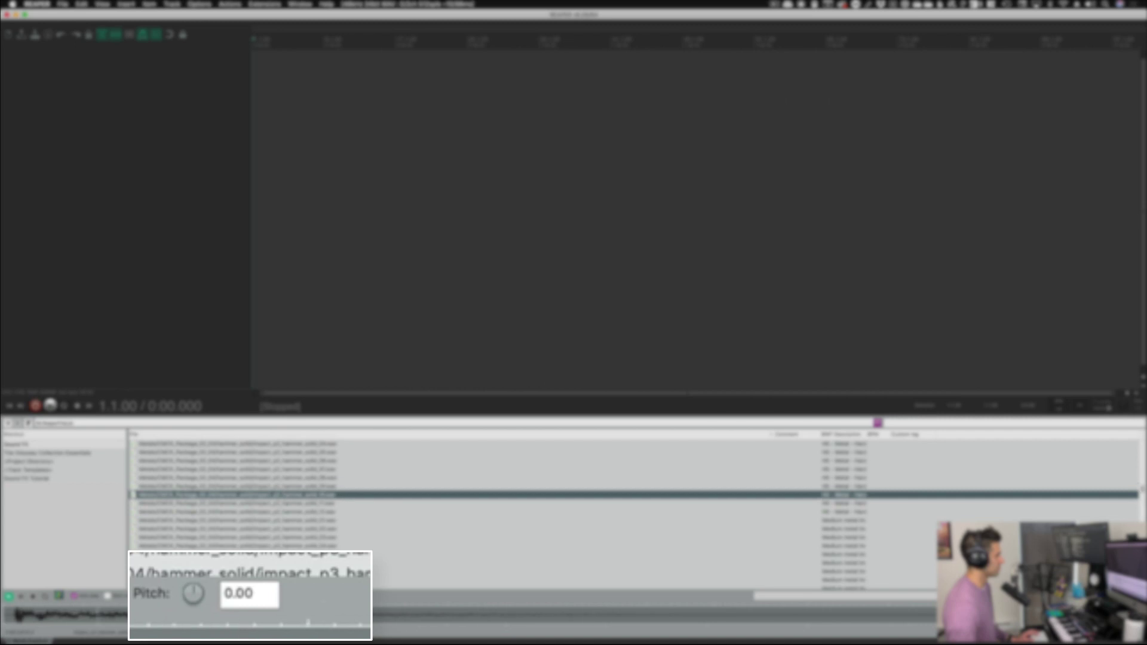
{"action": "left_click_drag", "start_coordinate": [231, 598], "coordinate": [230, 624]}
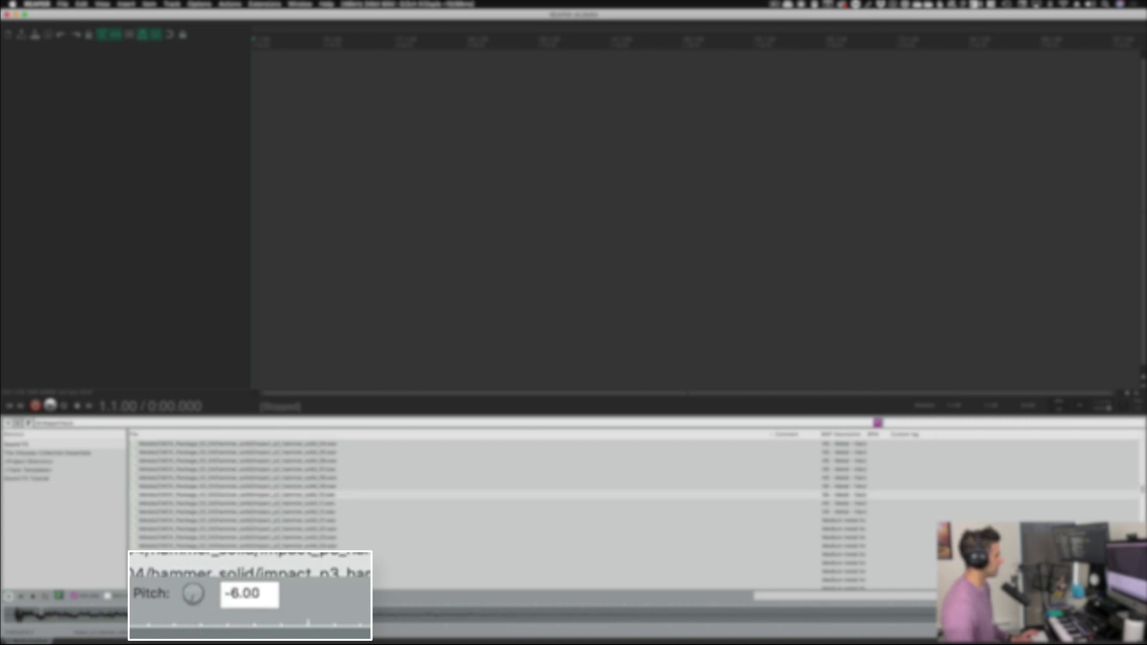
{"action": "key", "text": "space"}
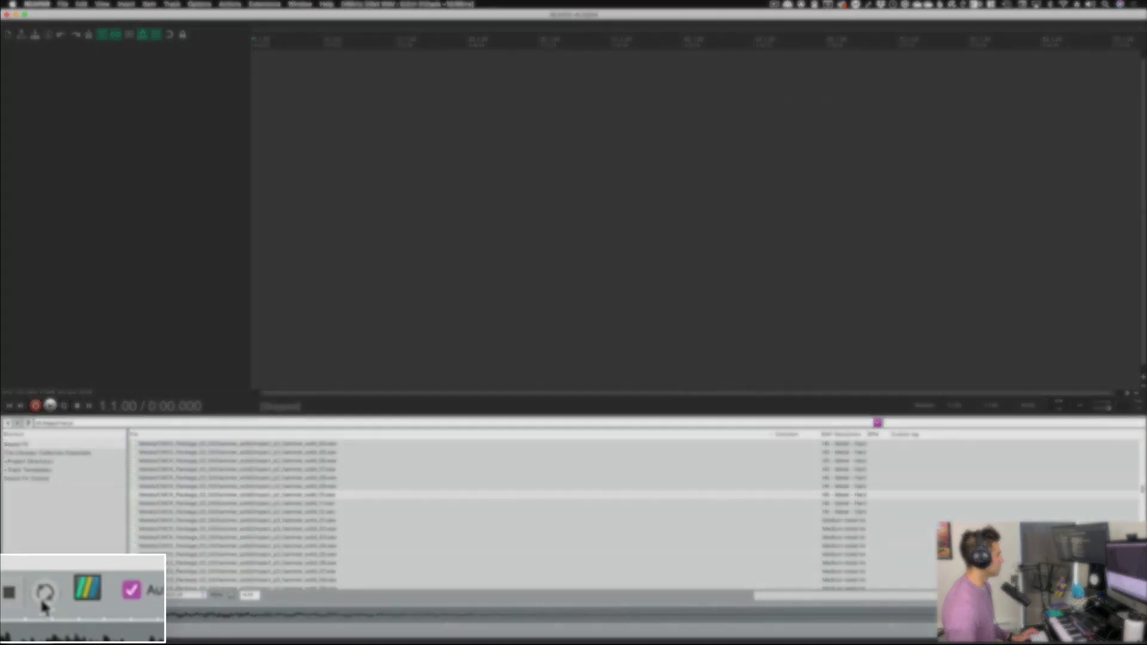
{"action": "left_click", "coordinate": [15, 596]}
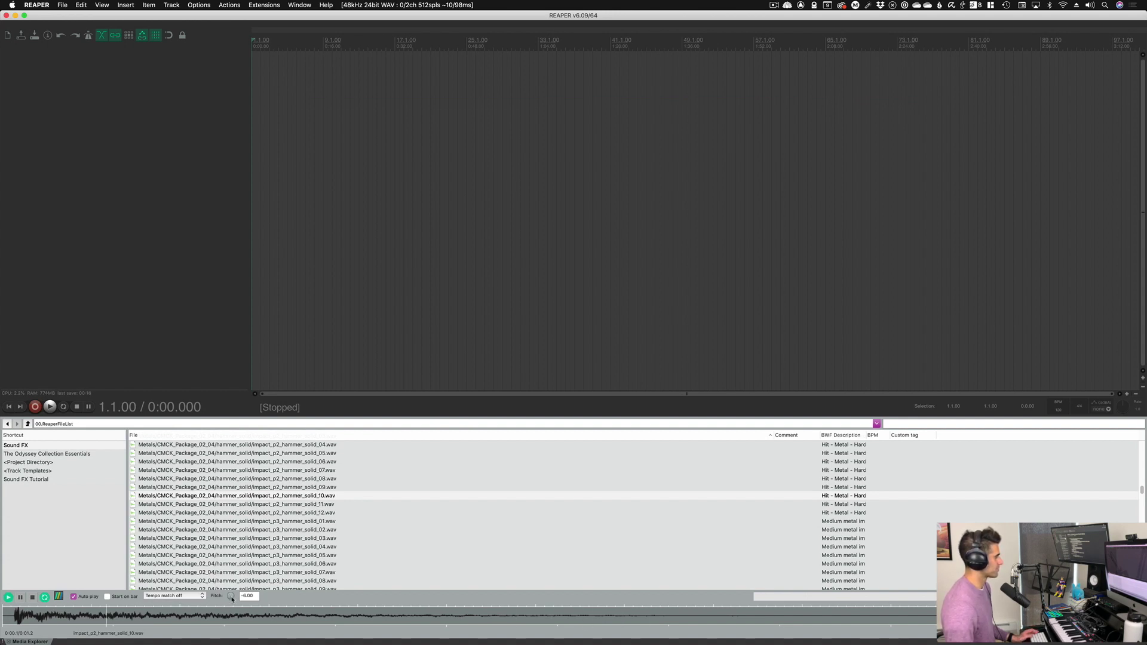
{"action": "left_click", "coordinate": [45, 597]}
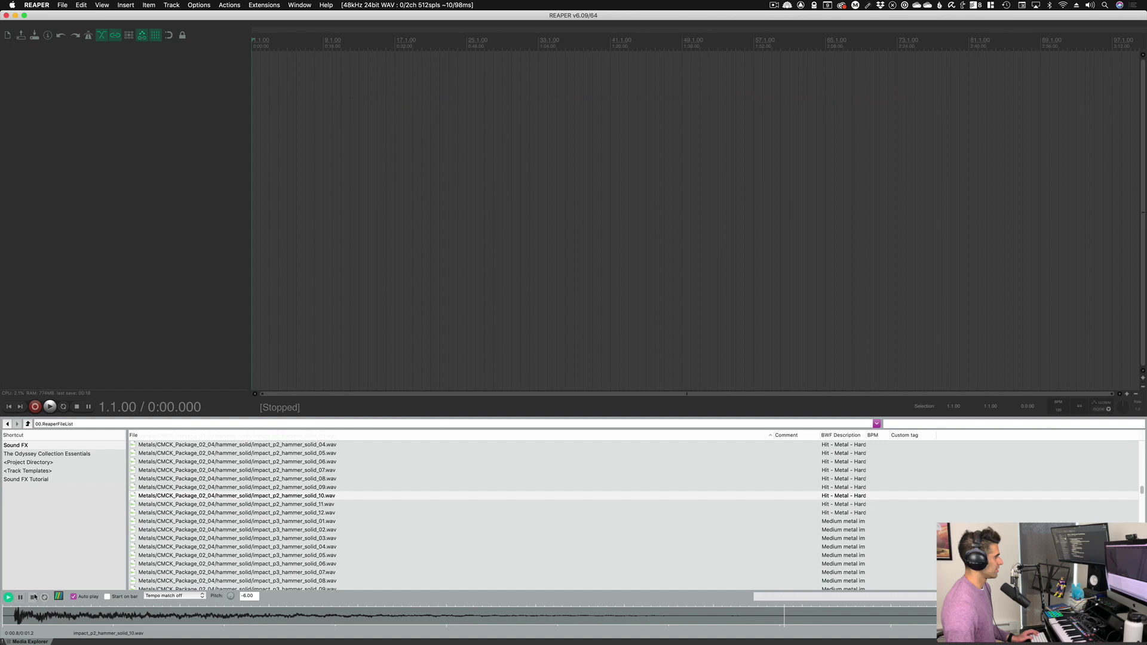
Step: Insert hammer_solid_10 on a new track, zoom to fit it with Z, and play the project
{"action": "double_click", "coordinate": [324, 497]}
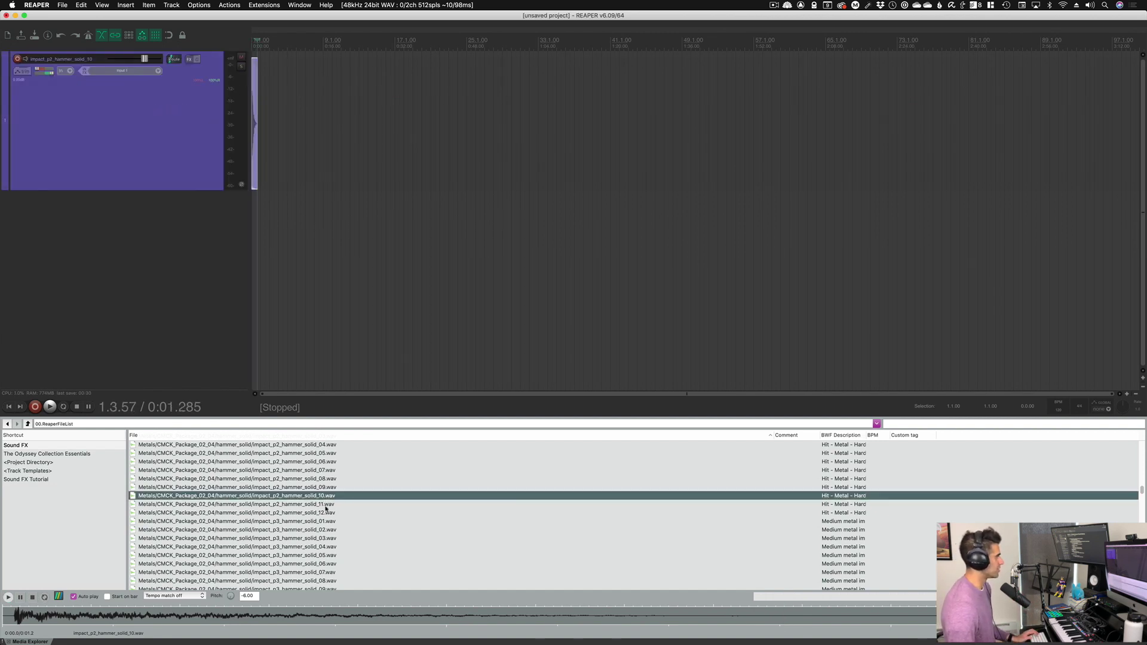
{"action": "left_click", "coordinate": [256, 105]}
{"action": "key", "text": "z"}
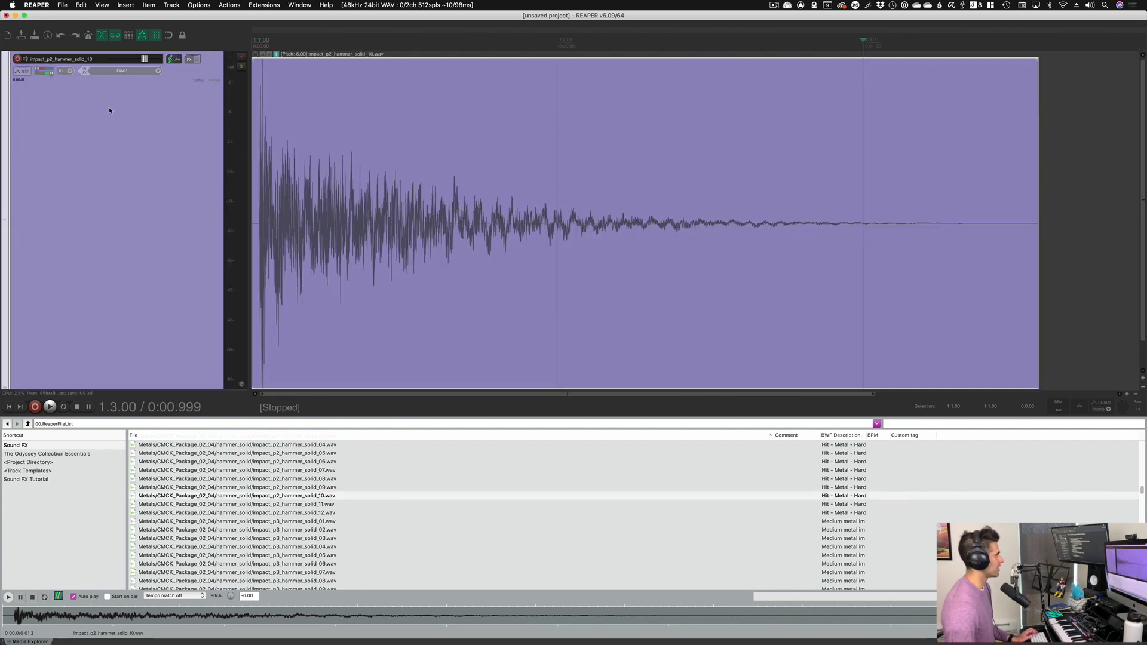
{"action": "double_click", "coordinate": [73, 59]}
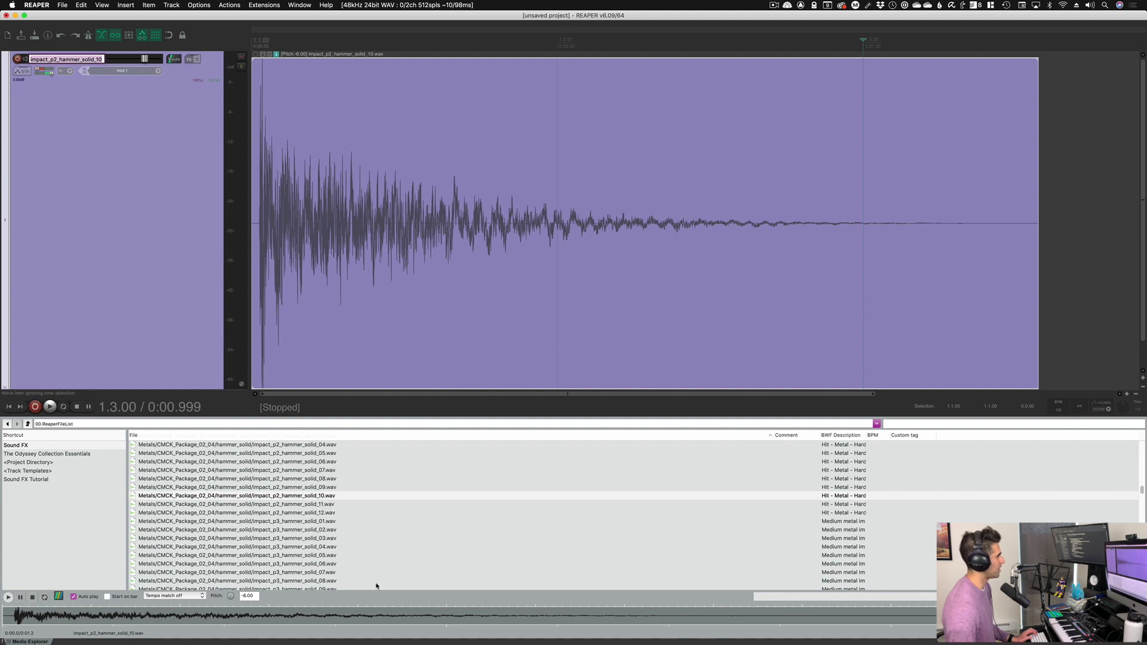
{"action": "left_click", "coordinate": [1091, 197]}
{"action": "key", "text": "space"}
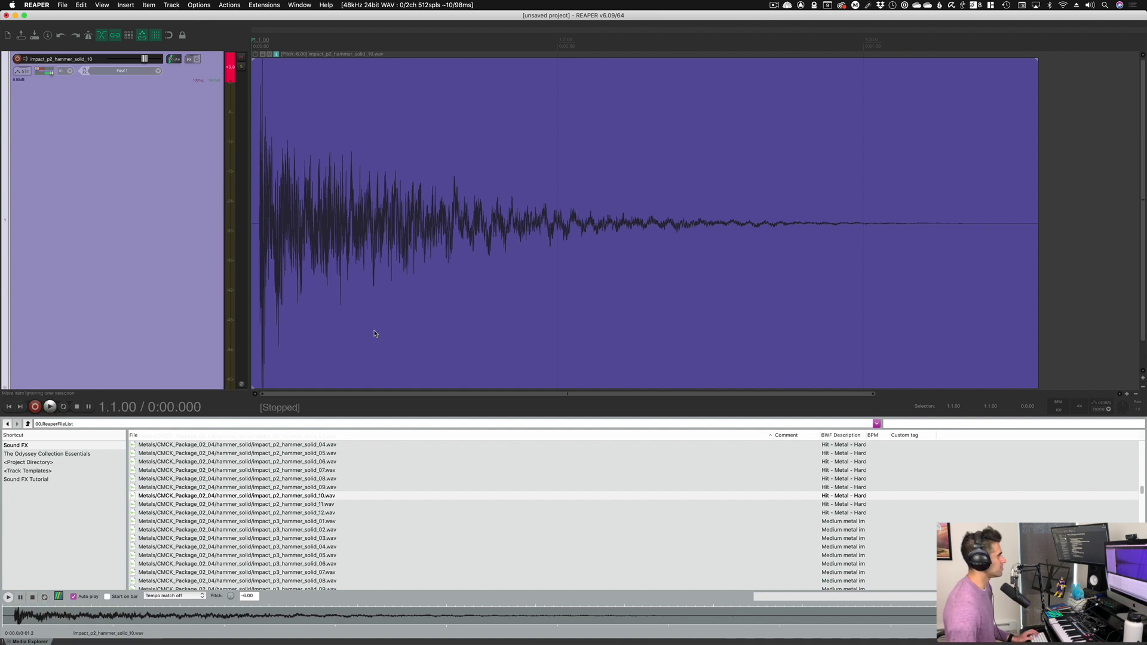
Step: Mark a narrow section of the hammer_solid_09 preview waveform and drag it onto a new track
{"action": "scroll", "coordinate": [138, 318], "scroll_direction": "down", "scroll_amount": 1}
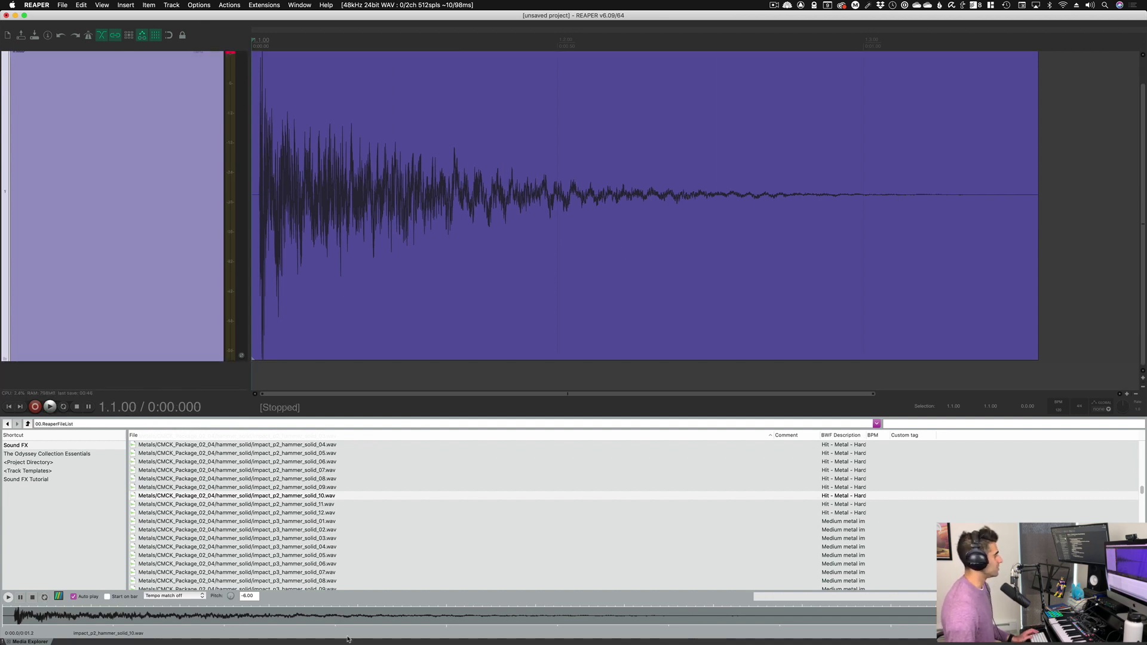
{"action": "left_click", "coordinate": [302, 487]}
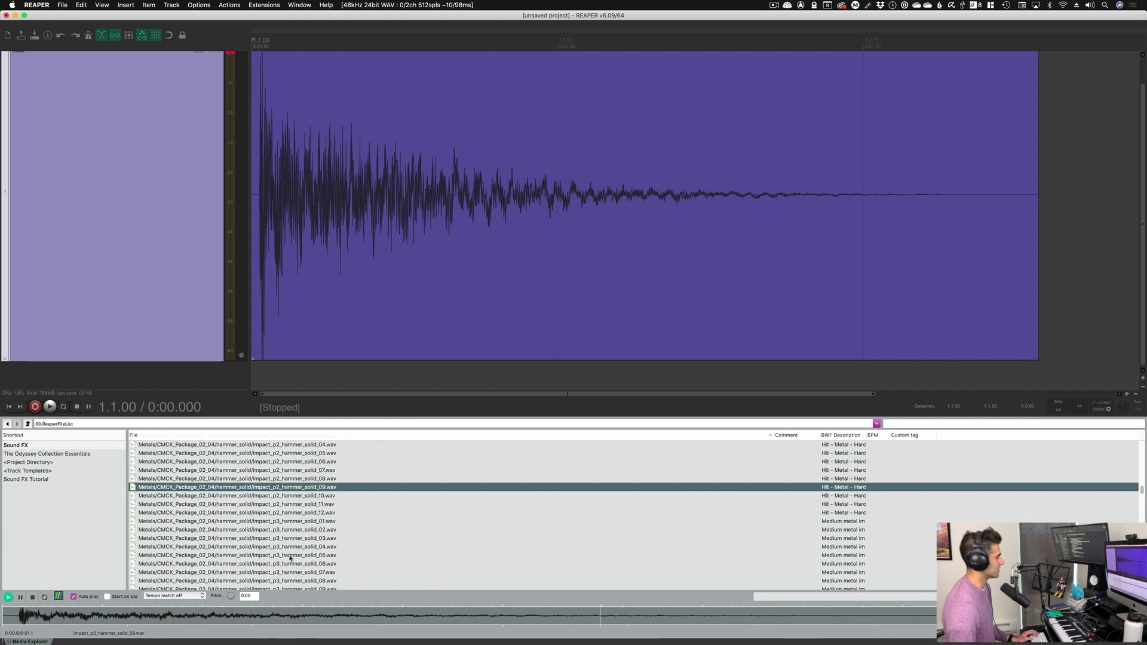
{"action": "left_click_drag", "start_coordinate": [343, 613], "coordinate": [55, 616]}
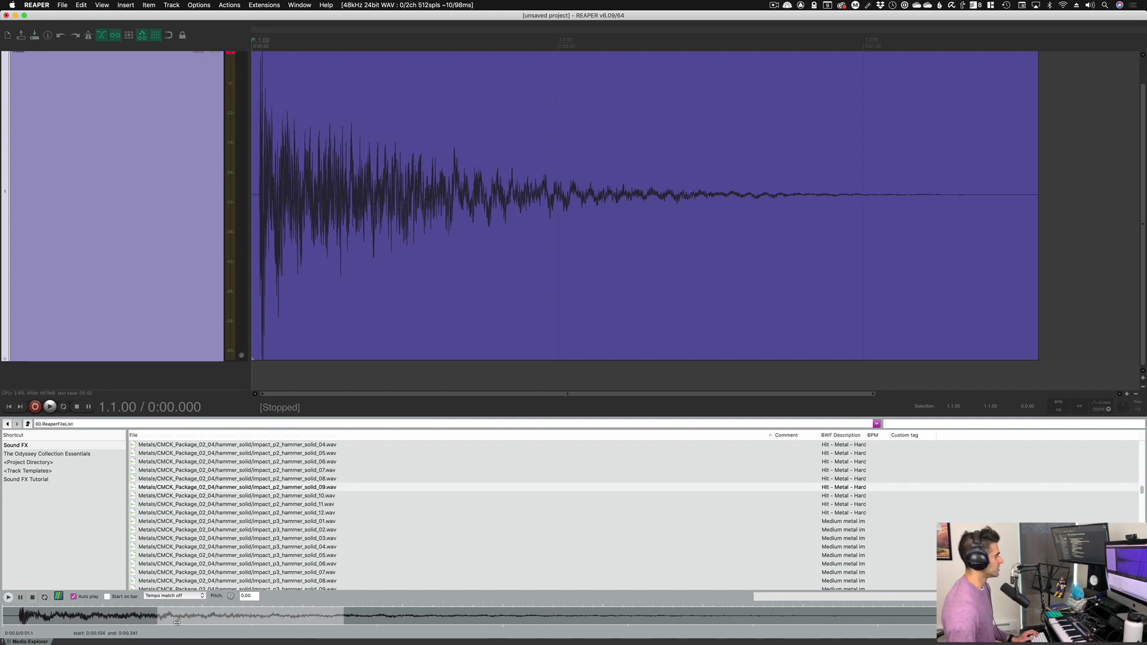
{"action": "left_click_drag", "start_coordinate": [344, 614], "coordinate": [30, 616]}
{"action": "left_click_drag", "start_coordinate": [386, 615], "coordinate": [36, 616]}
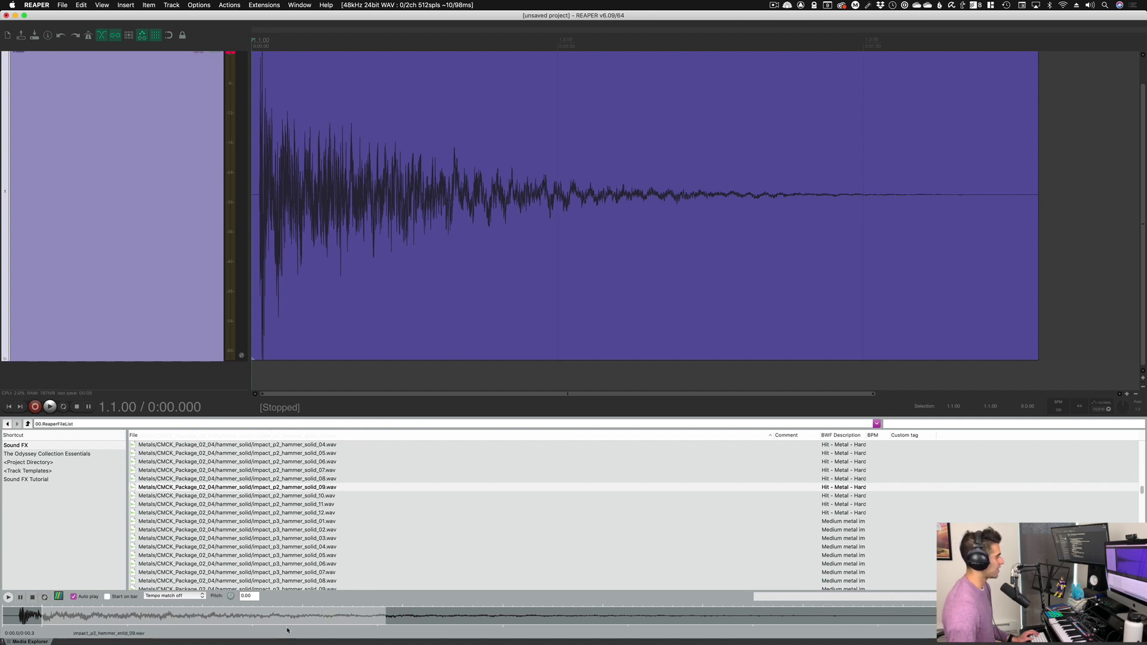
{"action": "left_click_drag", "start_coordinate": [283, 614], "coordinate": [304, 392]}
Step: Scroll down to track 2 and select the new hammer_solid_09 section item
{"action": "scroll", "coordinate": [304, 382], "scroll_direction": "down", "scroll_amount": 5}
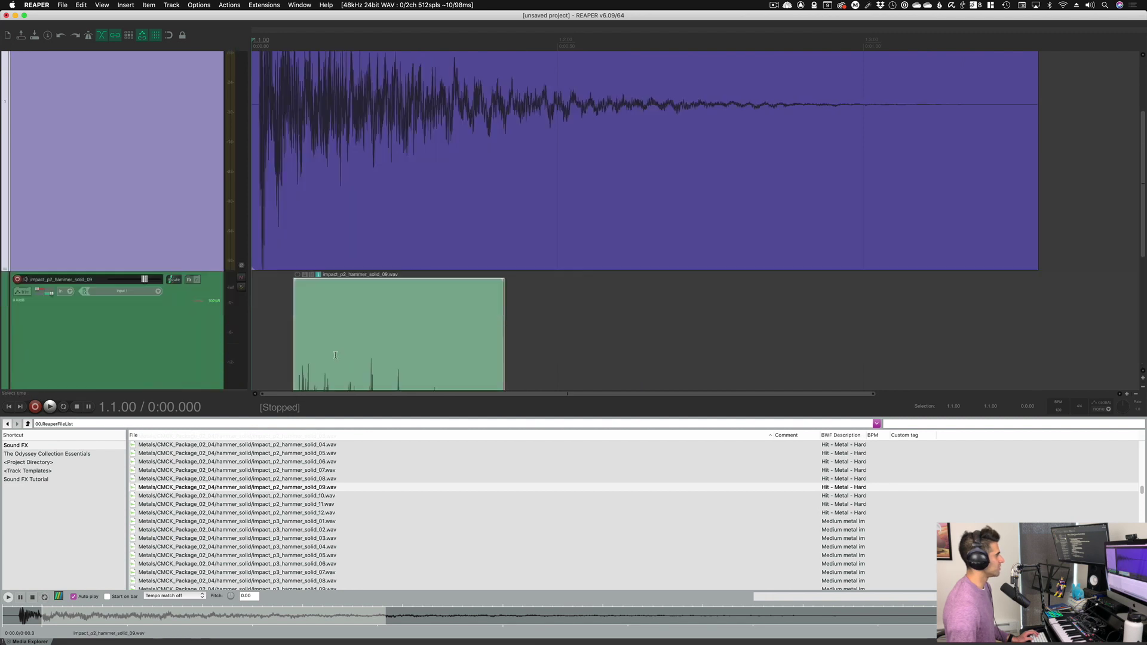
{"action": "left_click", "coordinate": [273, 299]}
{"action": "left_click", "coordinate": [373, 215]}
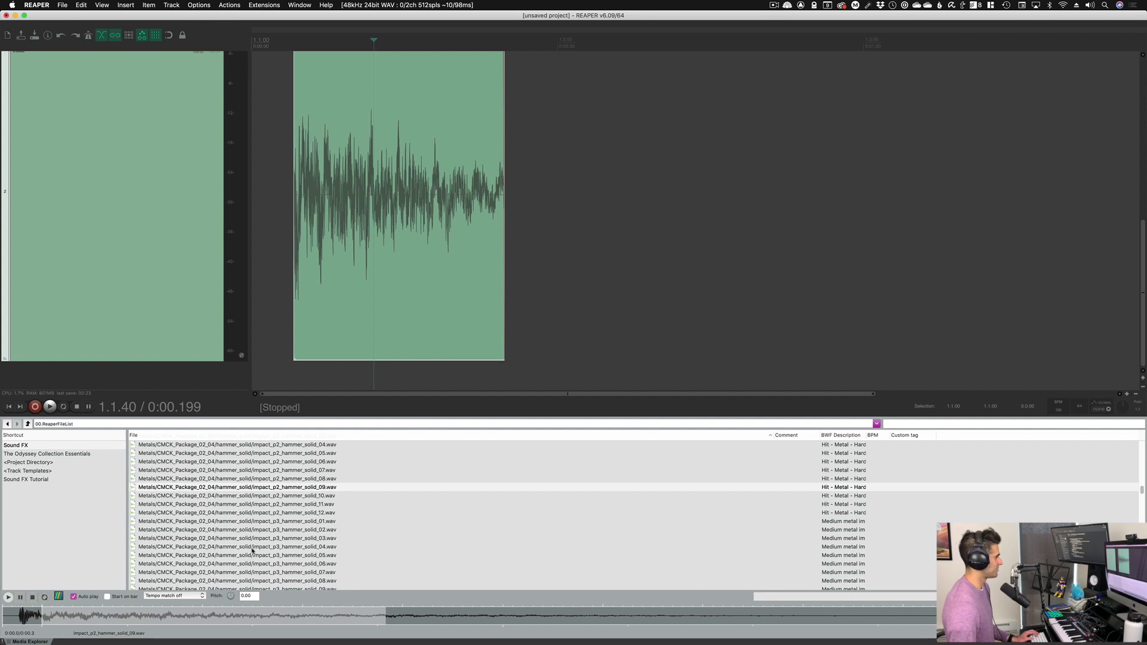
{"action": "mouse_move", "coordinate": [1143, 490]}
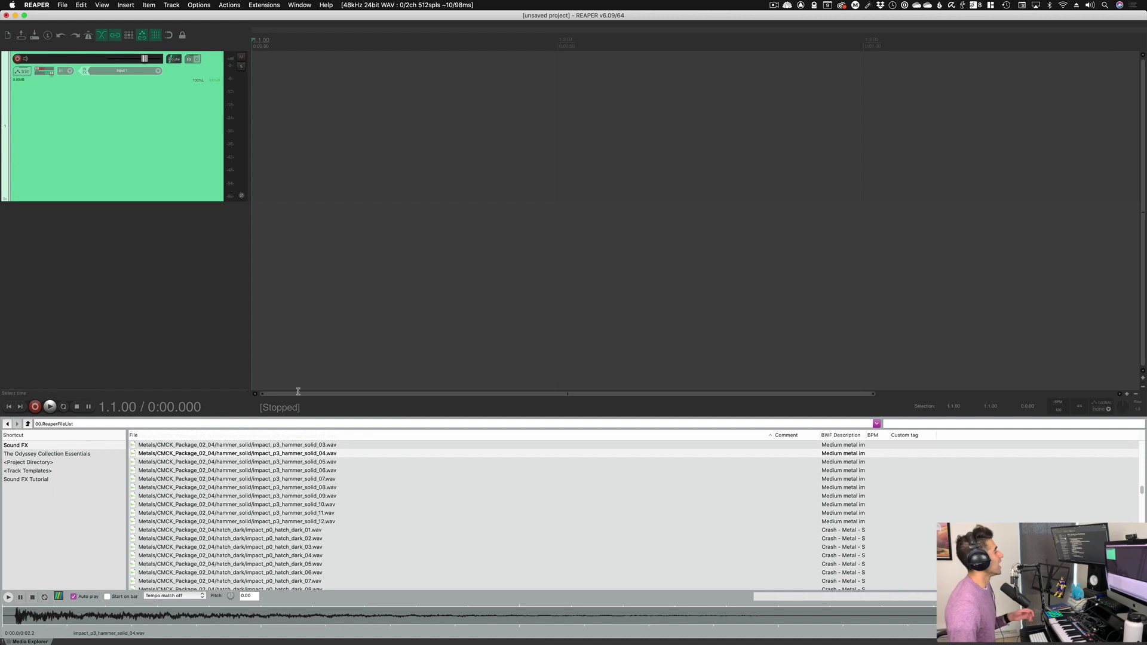
Step: Audition two hammer_solid sounds, then select the empty green track 1
{"action": "left_click", "coordinate": [343, 493]}
{"action": "left_click", "coordinate": [344, 514]}
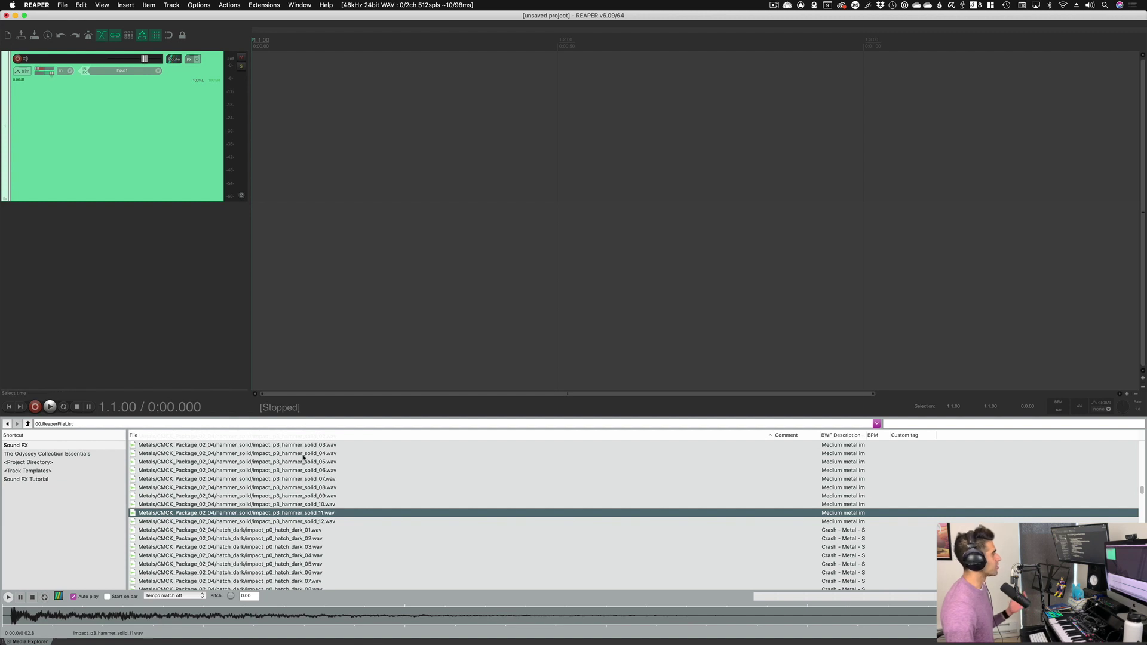
{"action": "left_click", "coordinate": [148, 157]}
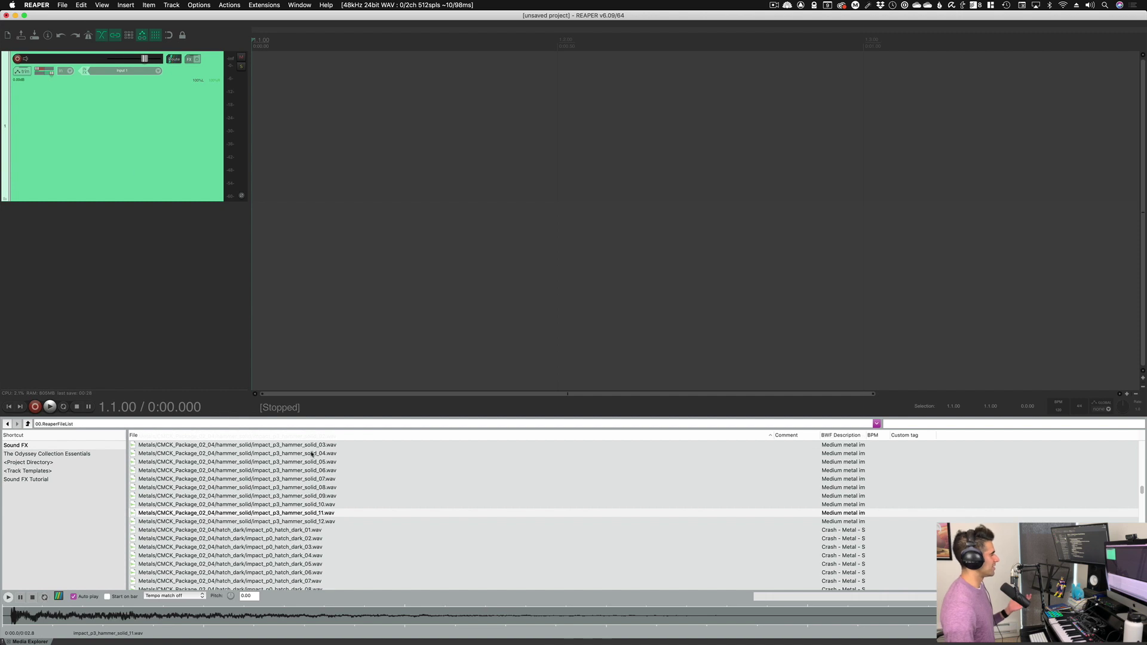
Step: Preview impact_p3_hammer_solid_04.wav and switch the docker to the Mixer
{"action": "left_click", "coordinate": [329, 453]}
{"action": "scroll", "coordinate": [329, 471], "scroll_direction": "down", "scroll_amount": 2}
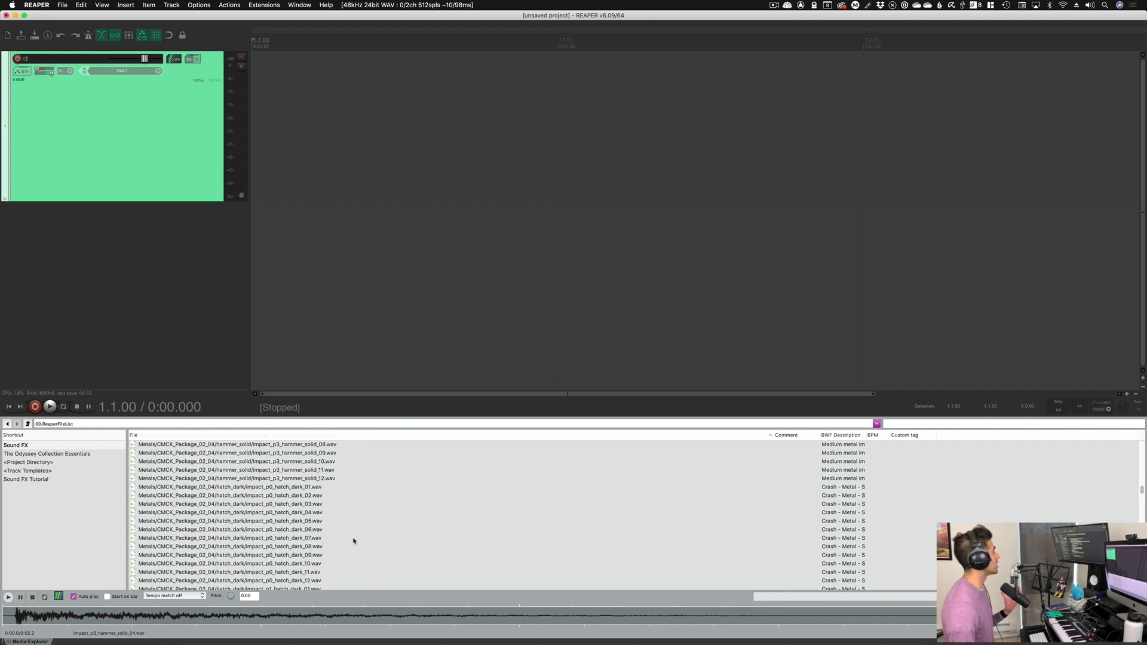
{"action": "scroll", "coordinate": [353, 541], "scroll_direction": "up", "scroll_amount": 4}
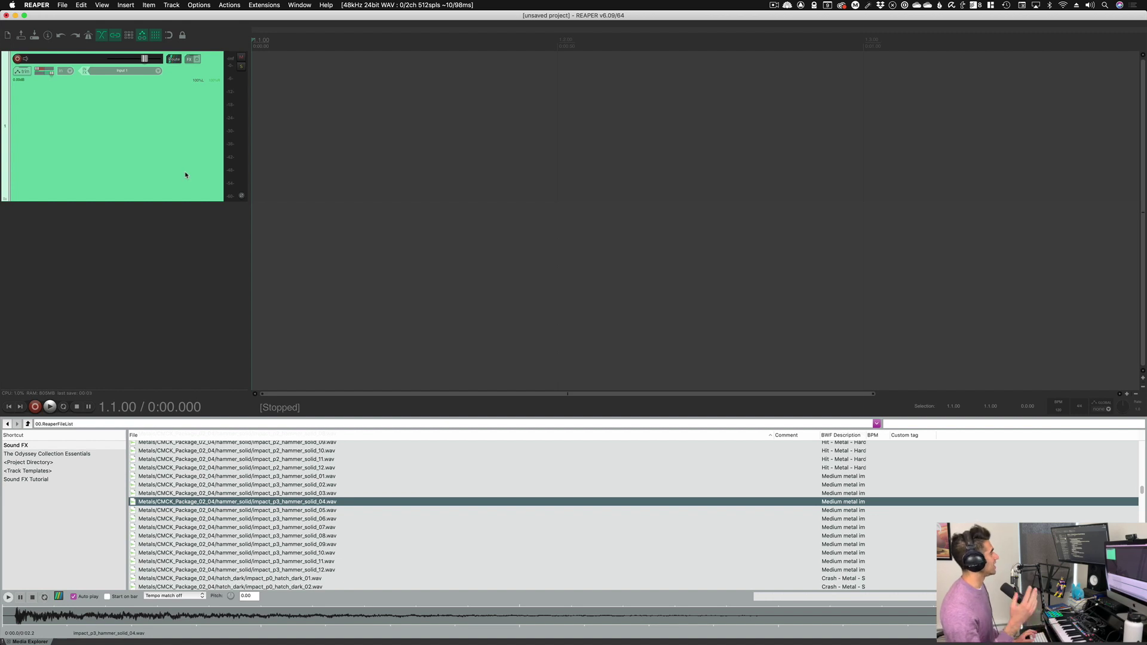
{"action": "key", "text": "super+m"}
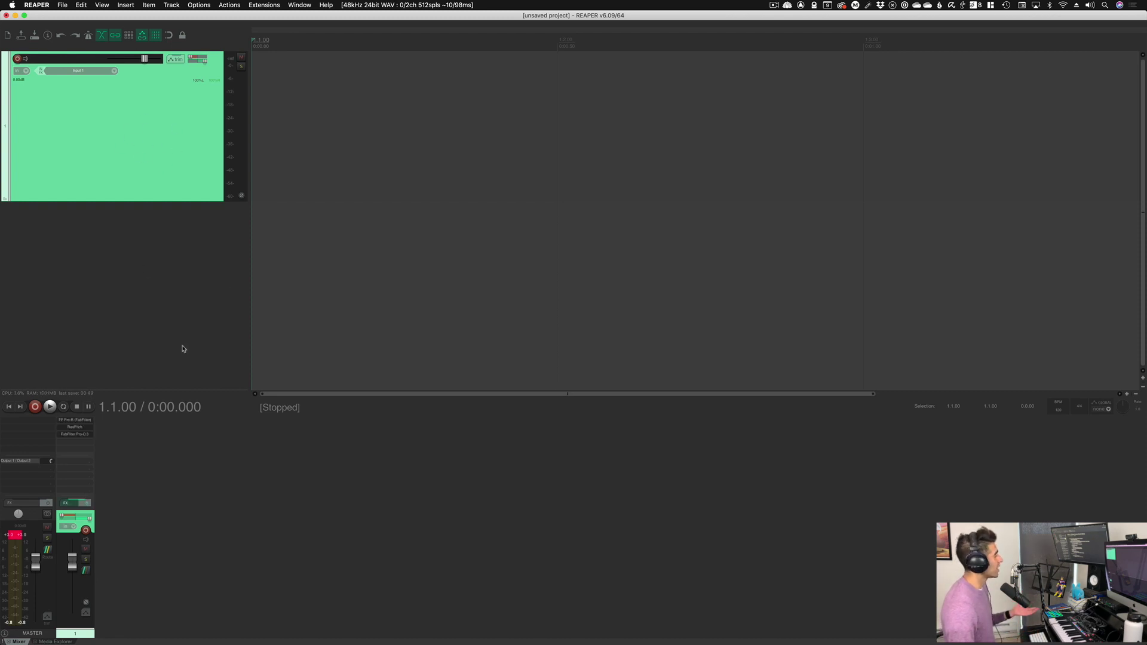
Step: Open track 1's Pro-R, ReaPitch and Pro-Q 3 effect windows, then close all three
{"action": "left_click", "coordinate": [76, 421]}
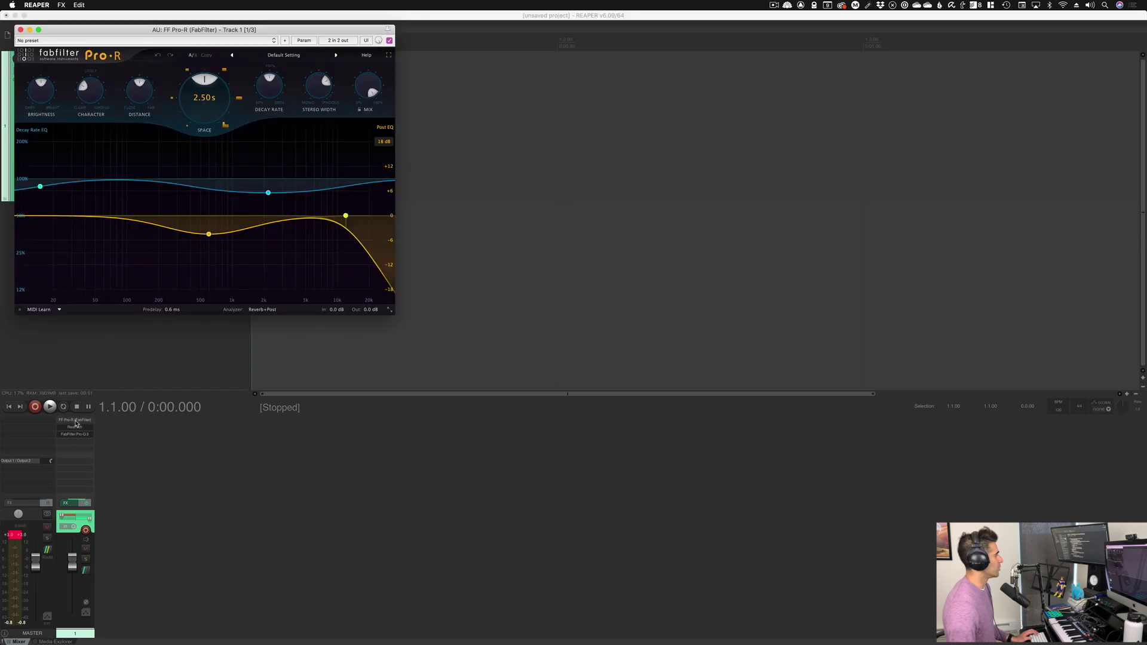
{"action": "left_click", "coordinate": [76, 428]}
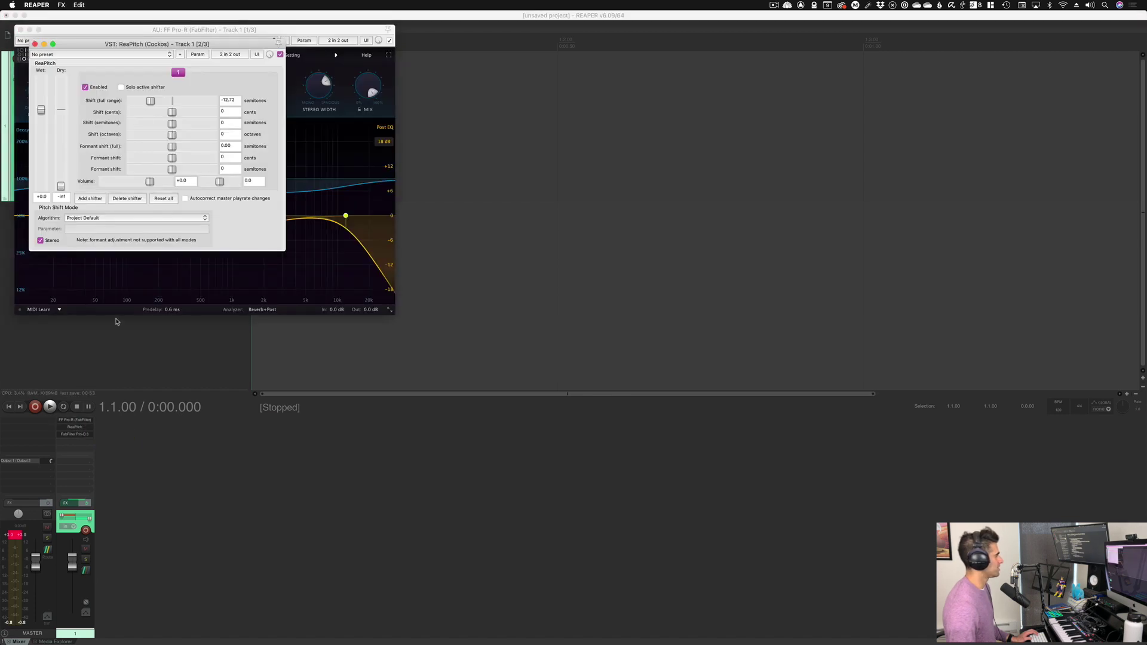
{"action": "left_click", "coordinate": [74, 434]}
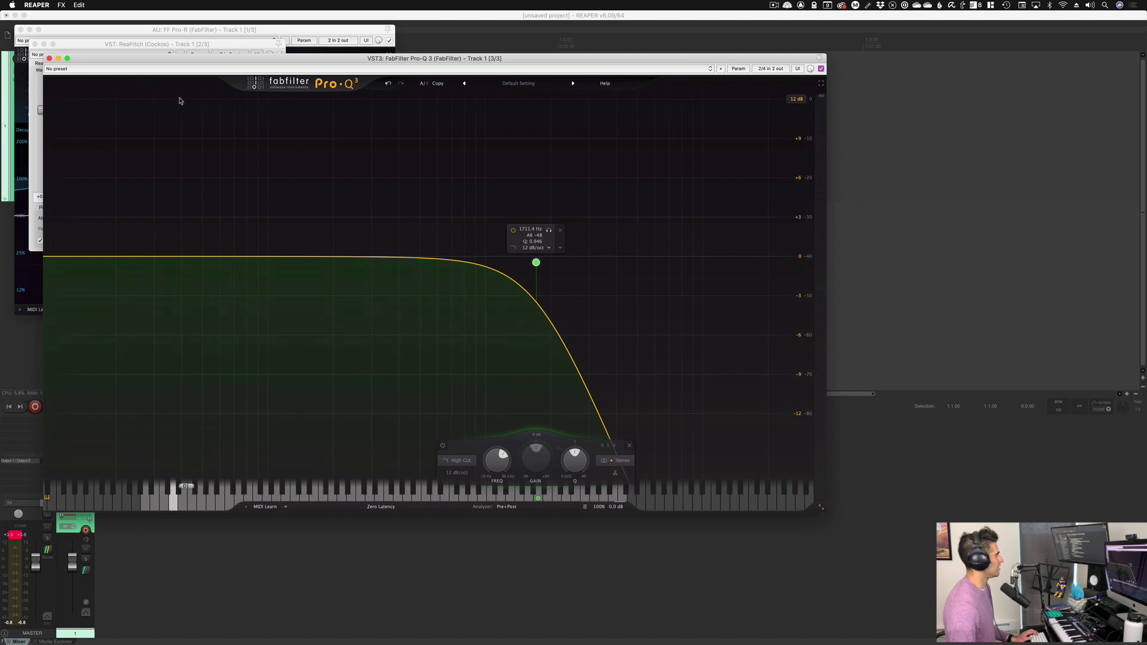
{"action": "left_click", "coordinate": [49, 58]}
{"action": "left_click", "coordinate": [35, 44]}
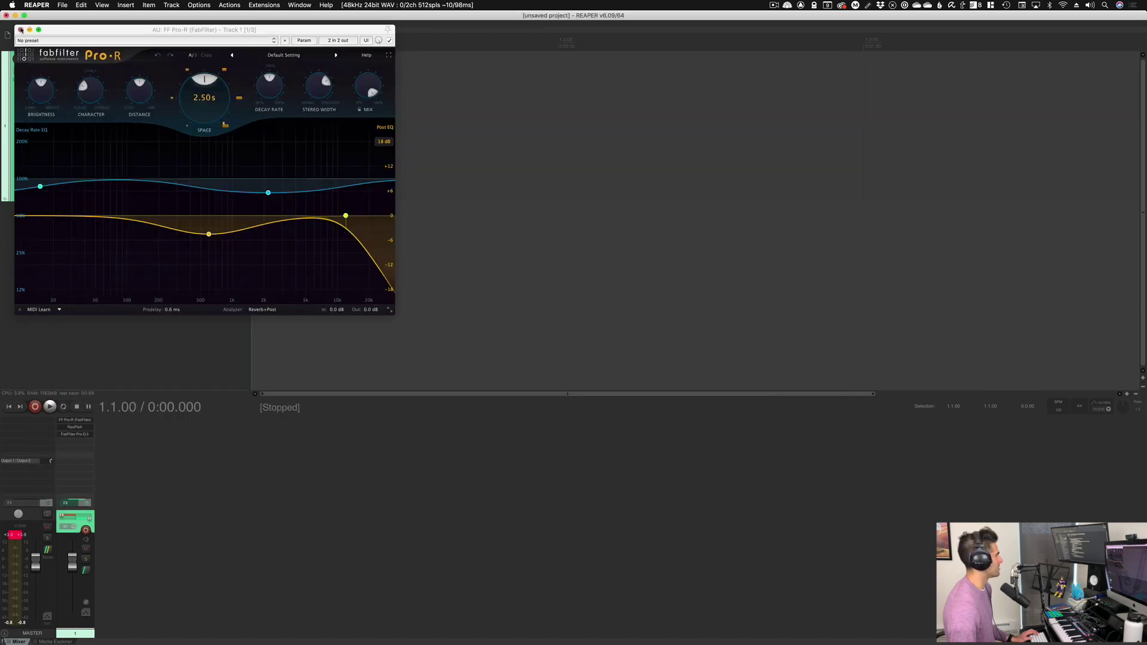
{"action": "left_click", "coordinate": [20, 29]}
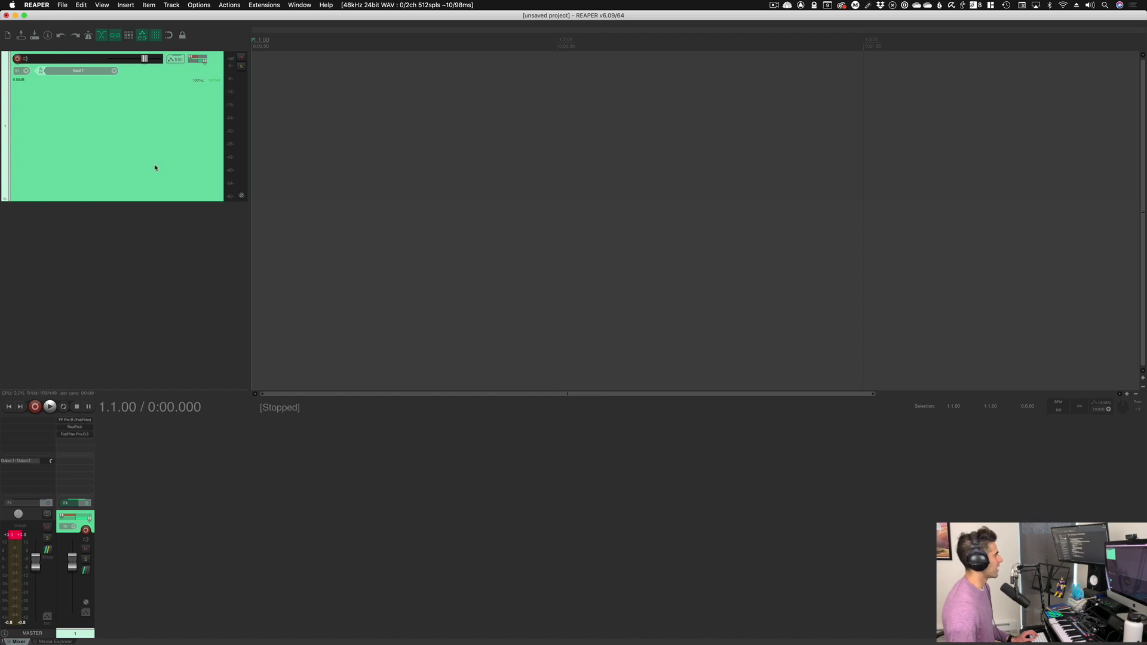
Step: Back in the Media Explorer, preview impact_p2_hammer_solid_11.wav and set previews to 'Play through selected track'
{"action": "key", "text": "super+alt+x"}
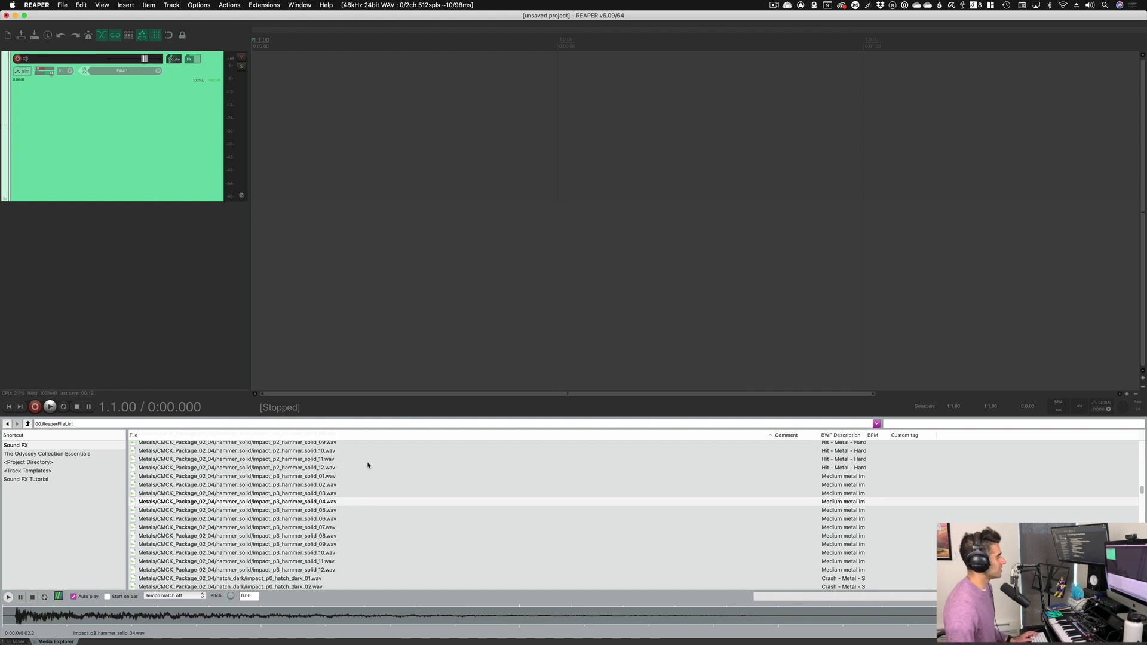
{"action": "left_click", "coordinate": [345, 459]}
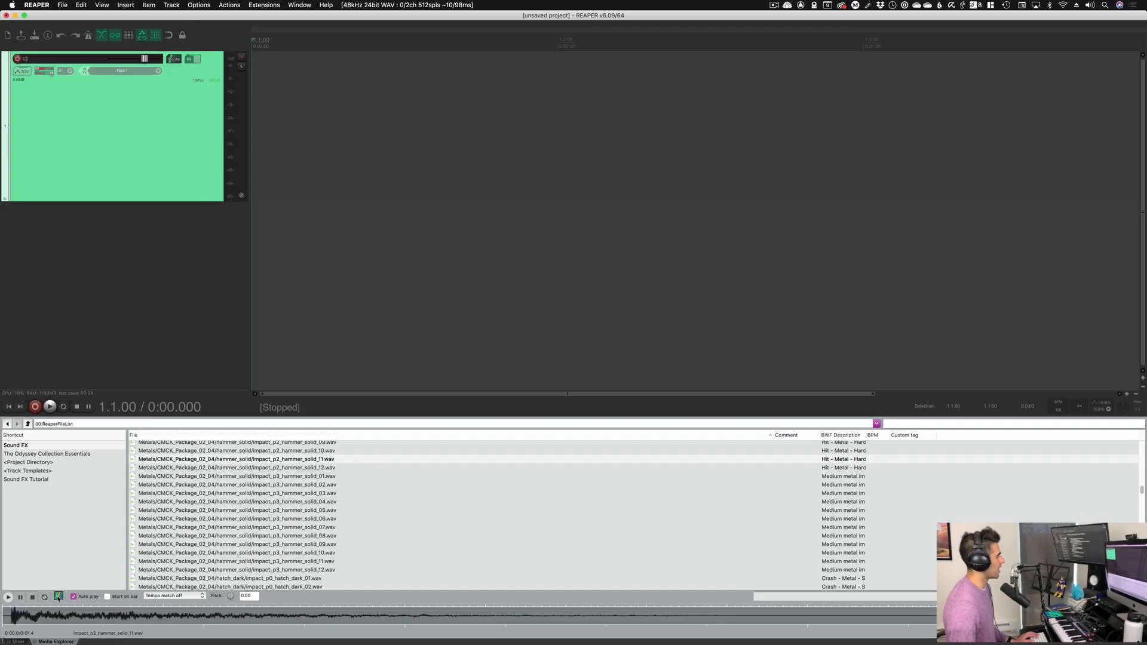
{"action": "left_click", "coordinate": [59, 596]}
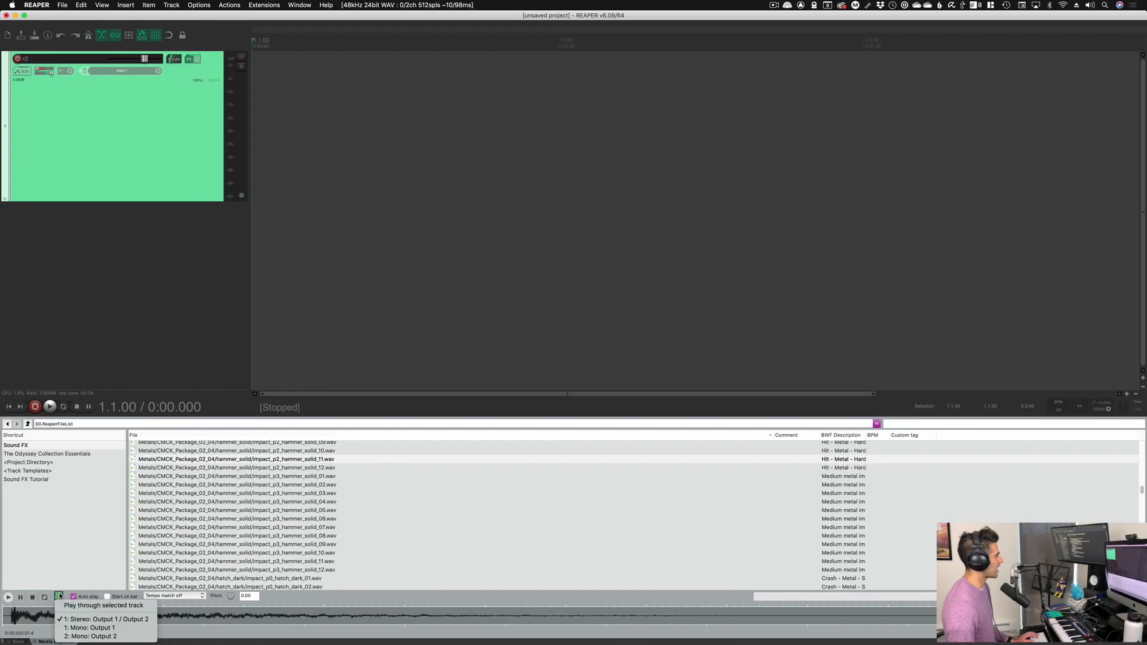
{"action": "left_click", "coordinate": [91, 606]}
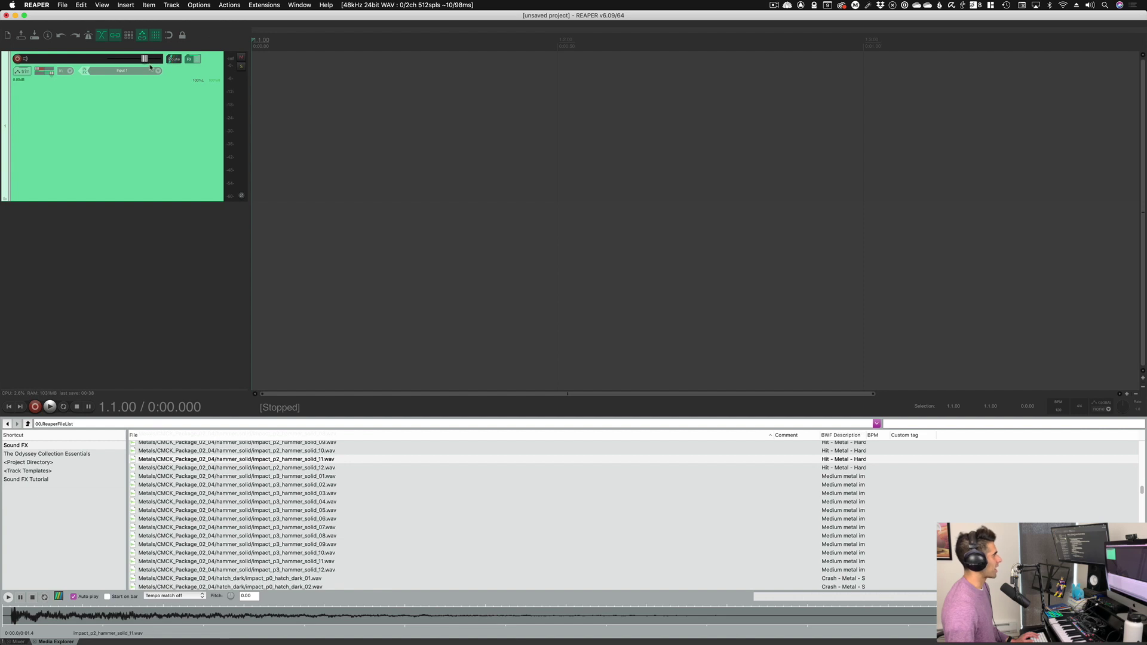
Step: Lower track 1 to -23.1 dB and preview hammer_solid_03, hammer_solid_04 and hammer_sheet_02 sounds
{"action": "left_click_drag", "start_coordinate": [146, 60], "coordinate": [126, 64]}
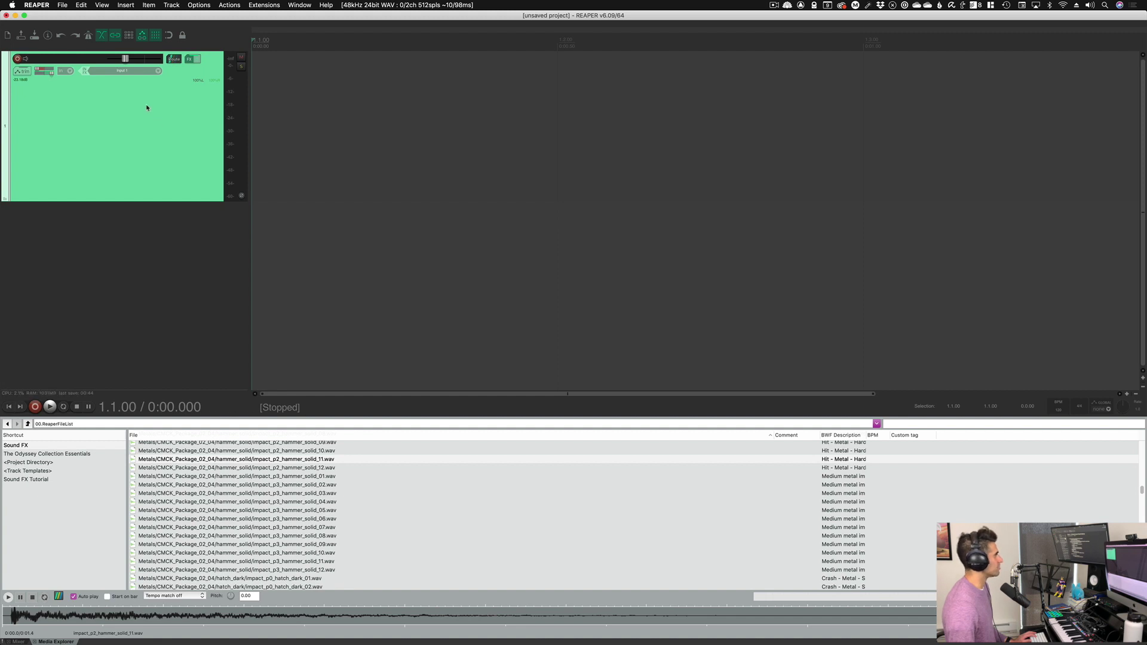
{"action": "key", "text": "super+m"}
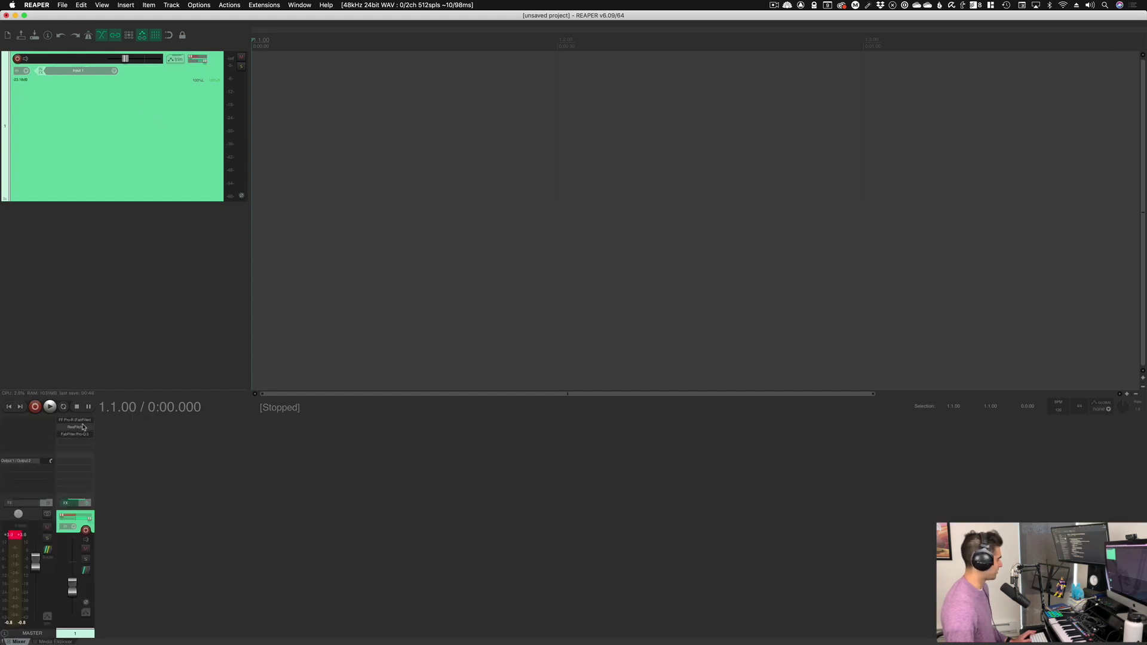
{"action": "key", "text": "super+m"}
{"action": "left_click", "coordinate": [329, 494]}
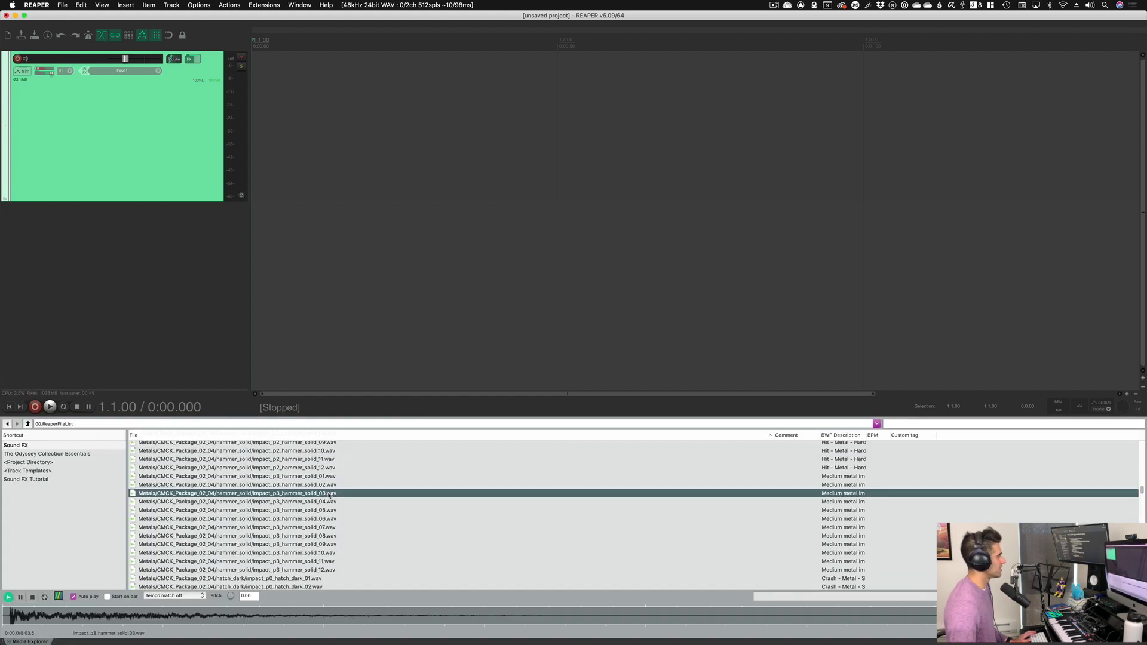
{"action": "scroll", "coordinate": [352, 478], "scroll_direction": "up", "scroll_amount": 6}
{"action": "left_click", "coordinate": [354, 457]}
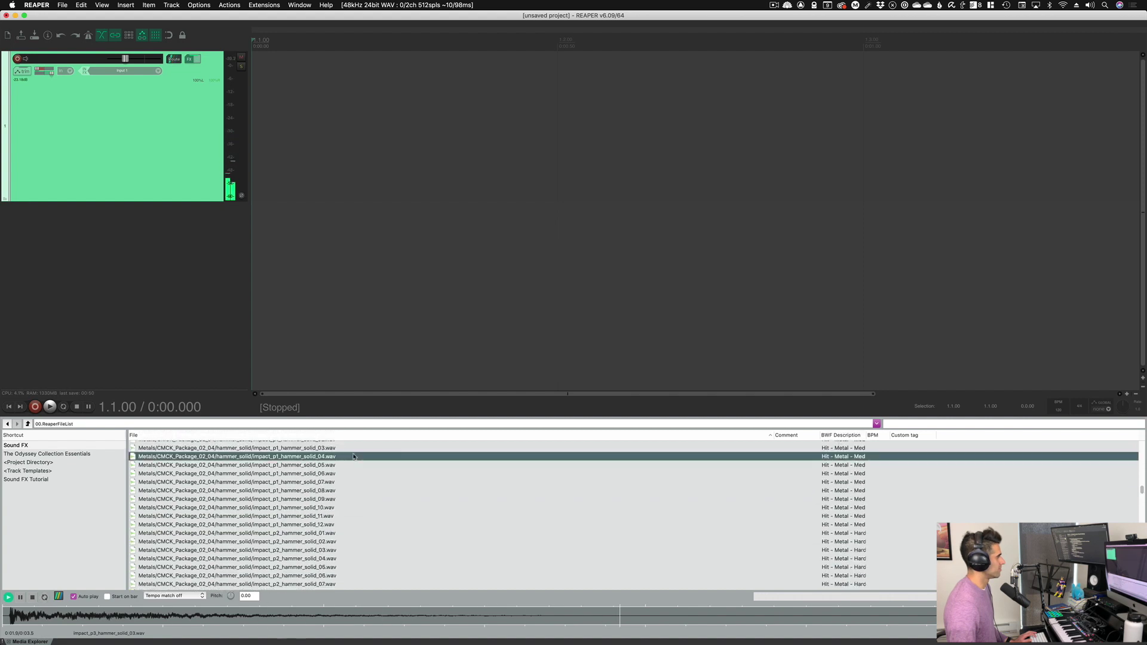
{"action": "scroll", "coordinate": [352, 466], "scroll_direction": "up", "scroll_amount": 7}
{"action": "left_click", "coordinate": [348, 470]}
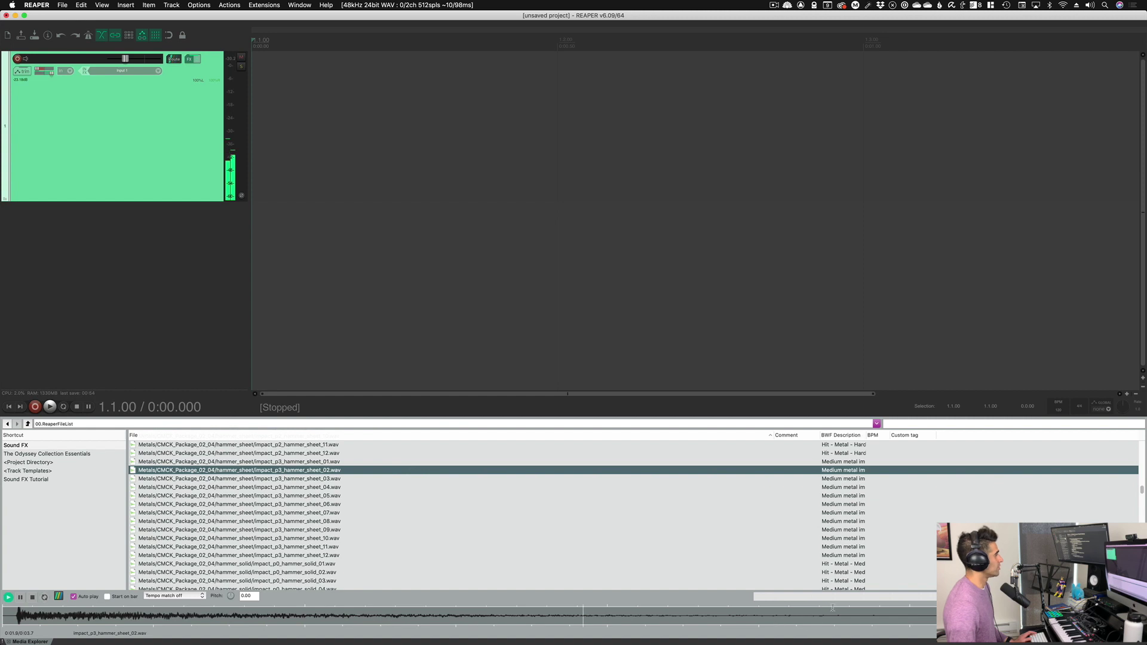
Step: Raise track 1 to -12.9 dB and preview the Metal plate thunder 01 and buckwheat hulls sounds
{"action": "left_click_drag", "start_coordinate": [126, 59], "coordinate": [144, 64]}
{"action": "scroll", "coordinate": [344, 465], "scroll_direction": "down", "scroll_amount": 12}
{"action": "scroll", "coordinate": [344, 465], "scroll_direction": "down", "scroll_amount": 15}
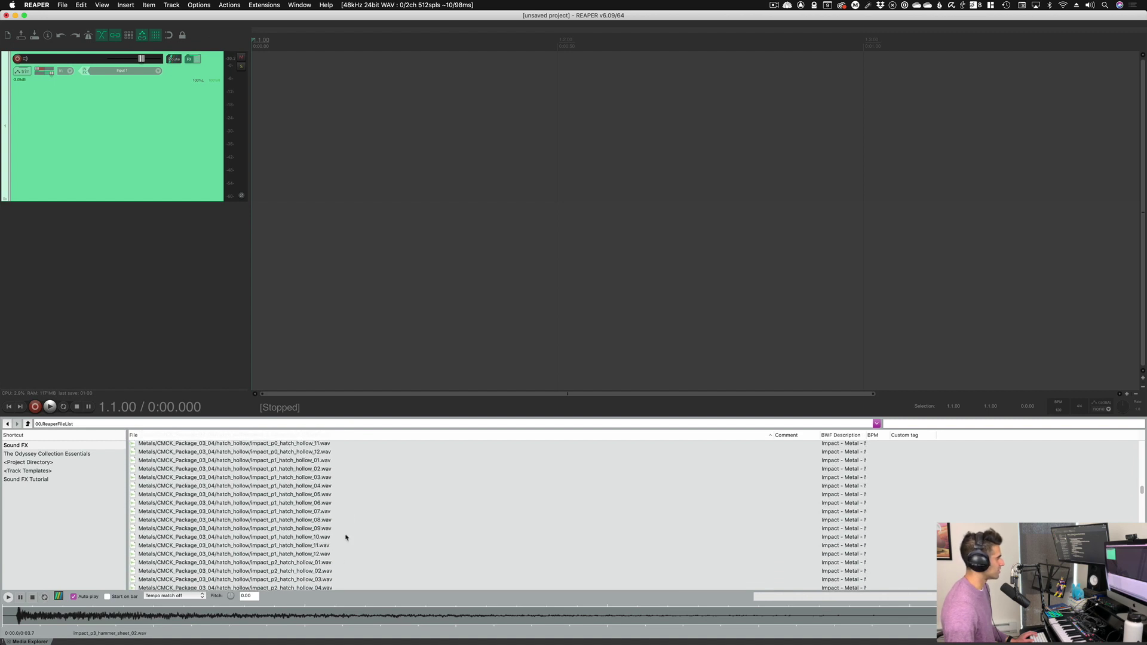
{"action": "scroll", "coordinate": [601, 515], "scroll_direction": "down", "scroll_amount": 15}
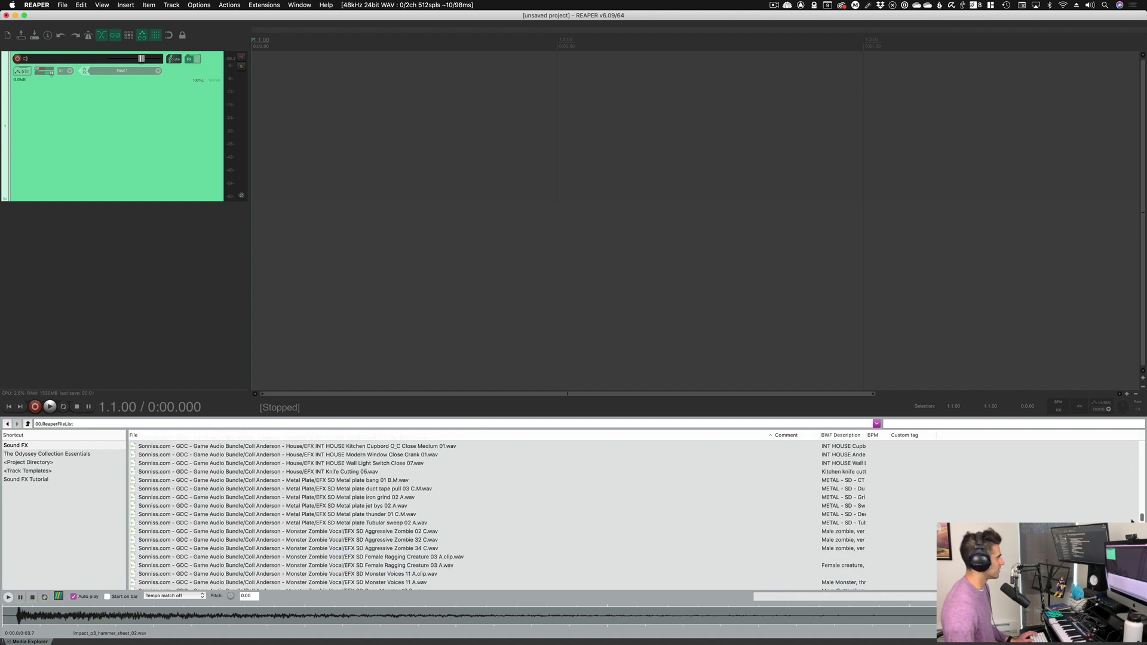
{"action": "left_click", "coordinate": [602, 515]}
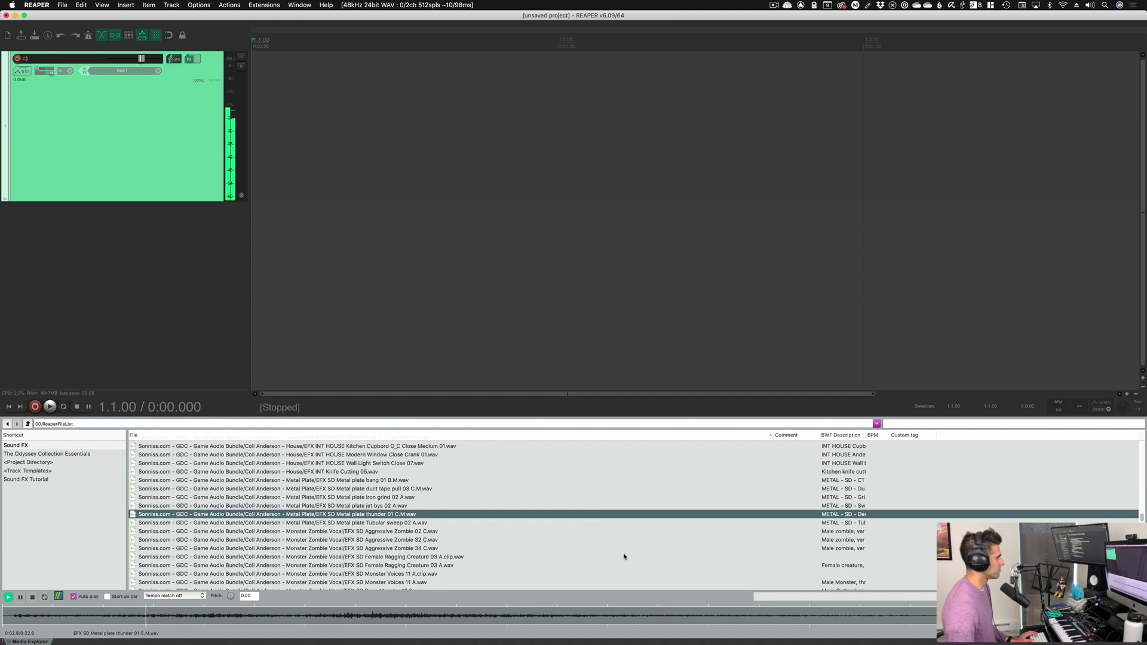
{"action": "scroll", "coordinate": [625, 553], "scroll_direction": "down", "scroll_amount": 5}
{"action": "scroll", "coordinate": [618, 543], "scroll_direction": "down", "scroll_amount": 5}
{"action": "left_click", "coordinate": [604, 513]}
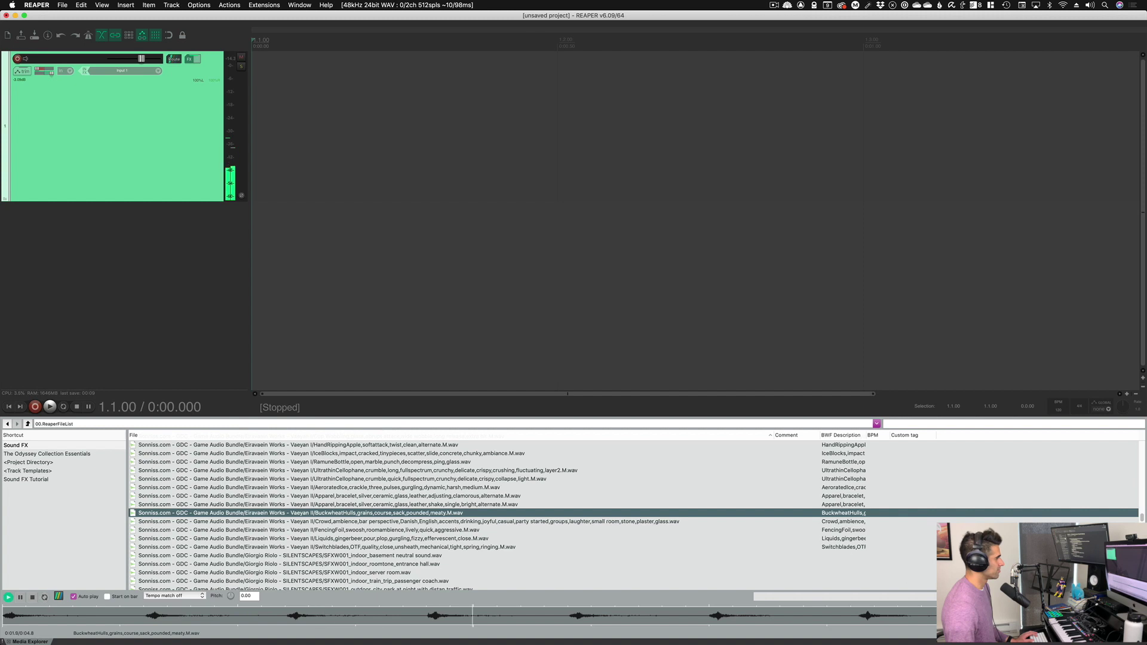
Step: Preview SOS 053.wav, Hell's Industrial Machine and a drying-rack metal impact sound
{"action": "scroll", "coordinate": [368, 504], "scroll_direction": "down", "scroll_amount": 5}
{"action": "left_click", "coordinate": [370, 499]}
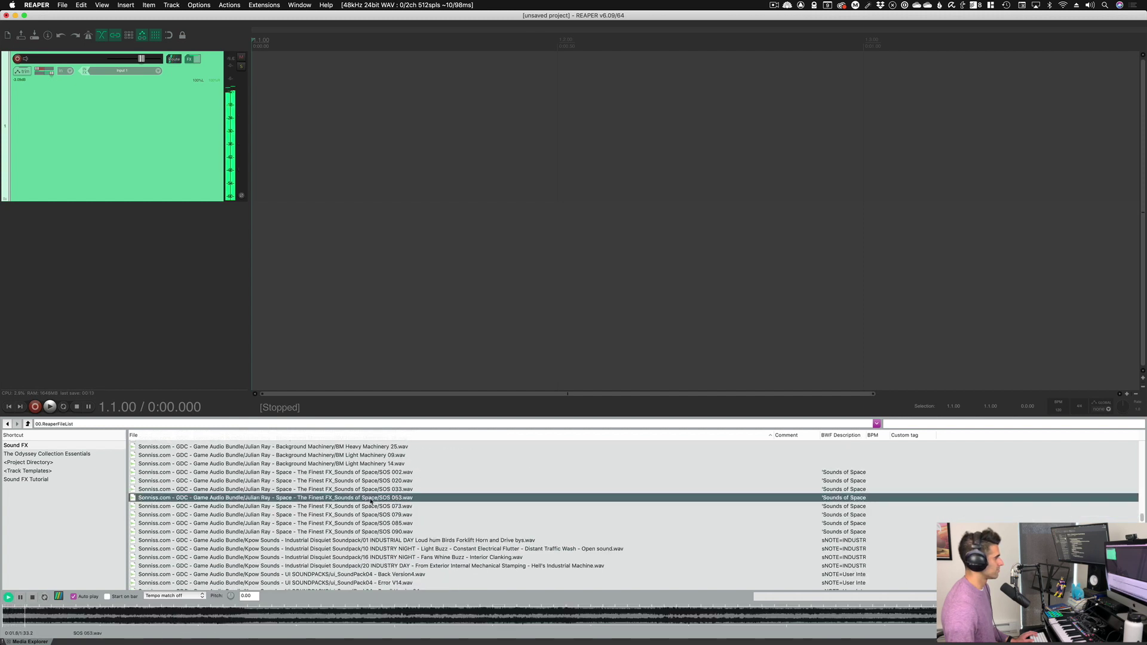
{"action": "left_click", "coordinate": [414, 566]}
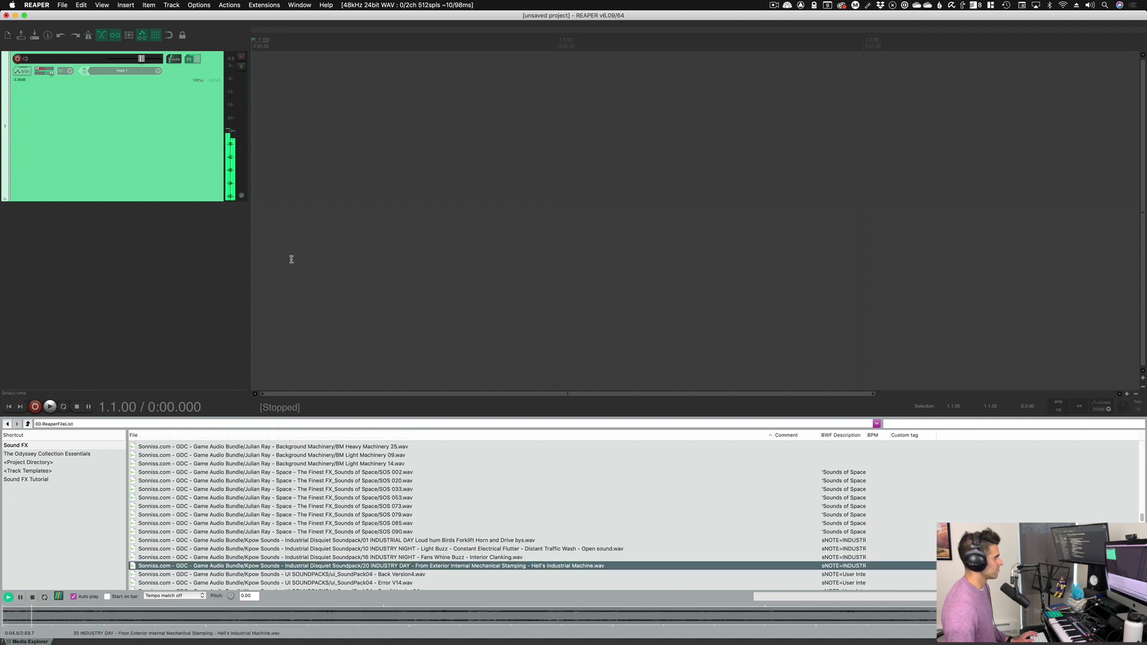
{"action": "key", "text": "Down"}
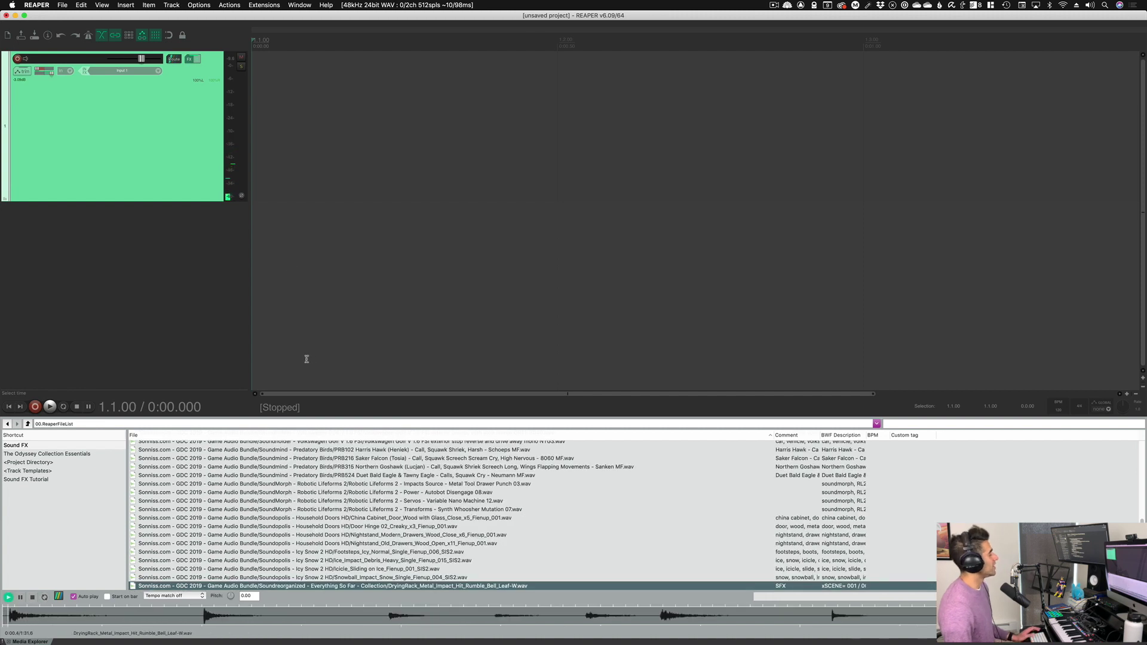